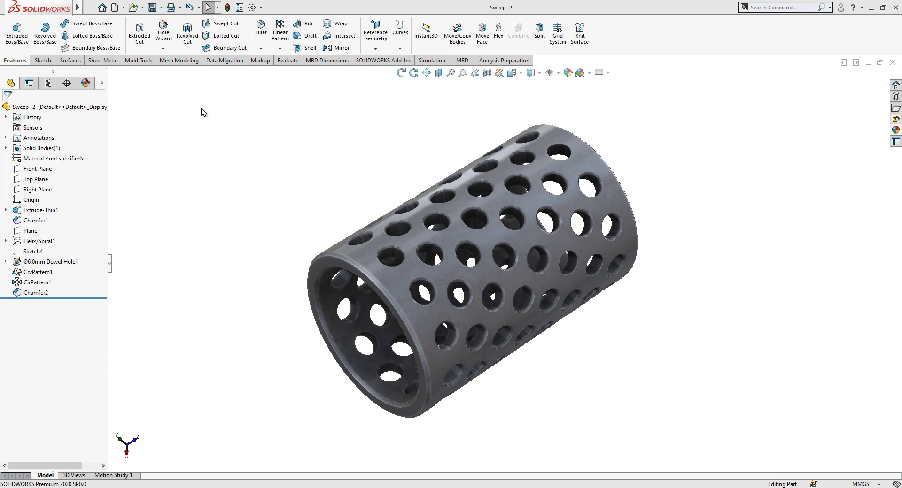
Create a new part document and start a sketch on the Front Plane
left_click(114, 7)
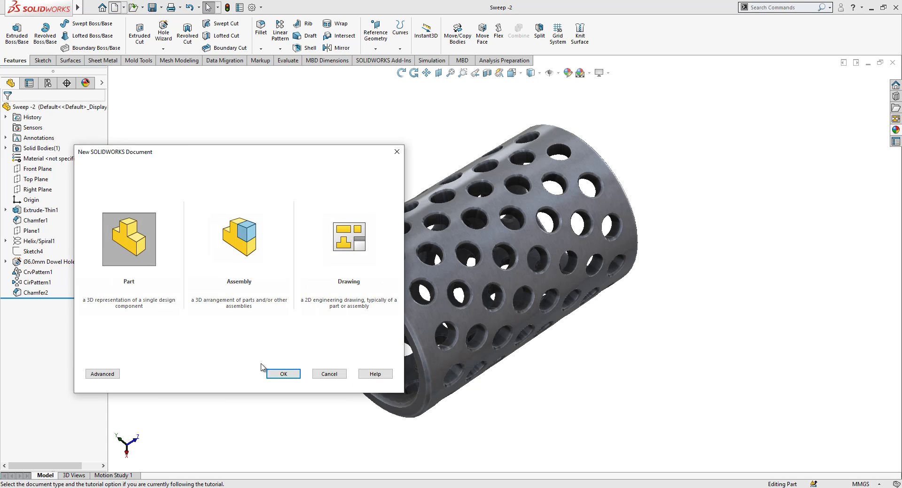
left_click(272, 372)
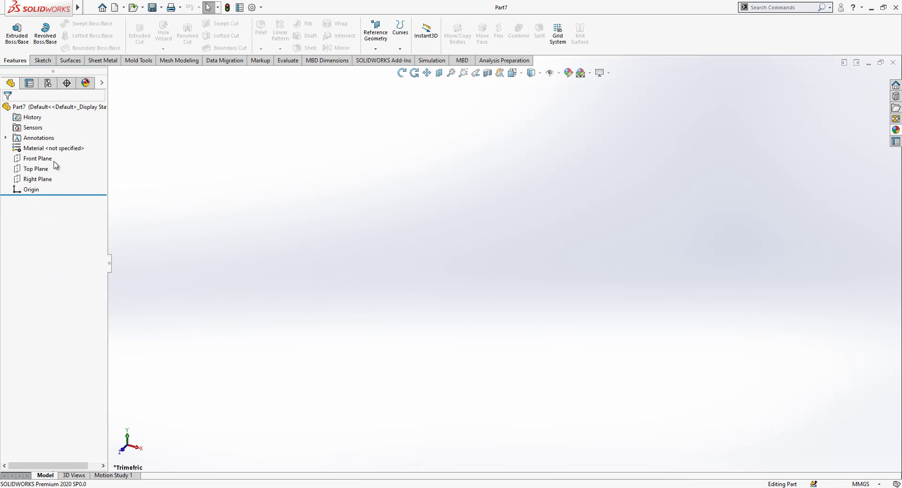
left_click(51, 159)
left_click(54, 144)
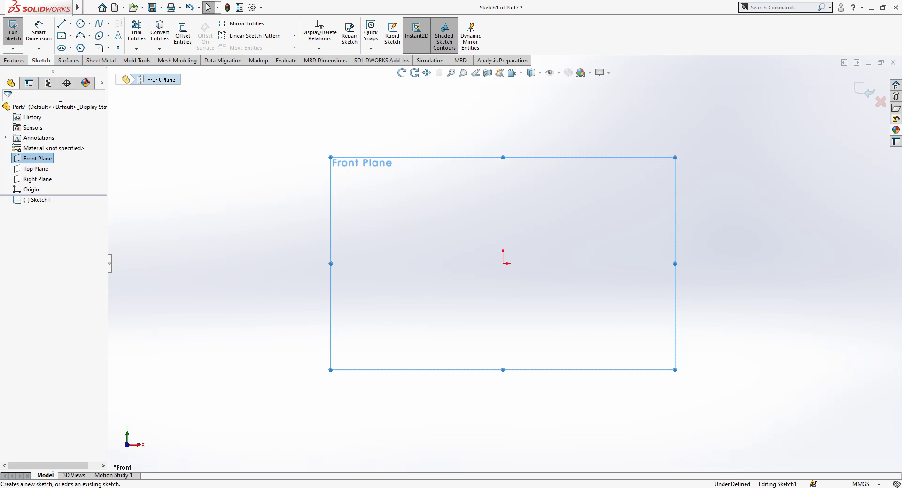
Sketch a circle centred on the origin and dimension its diameter to 40 mm
left_click(82, 24)
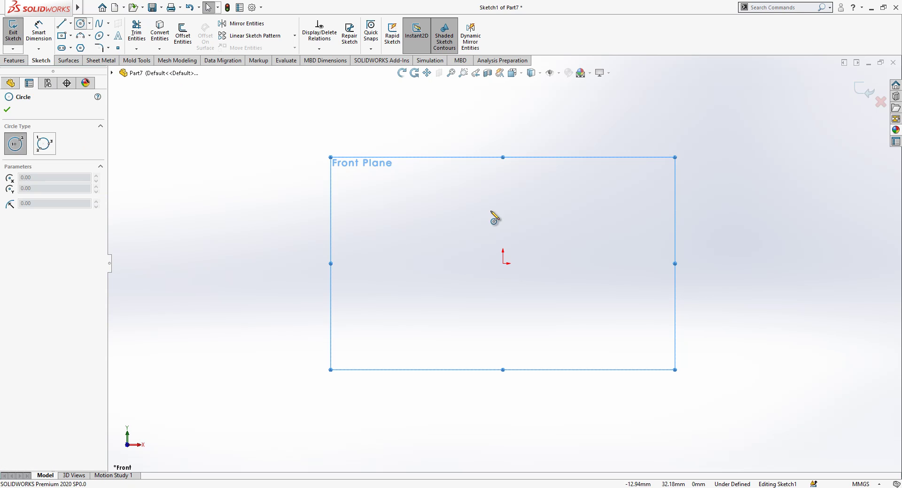
left_click(504, 263)
left_click(524, 188)
left_click(38, 33)
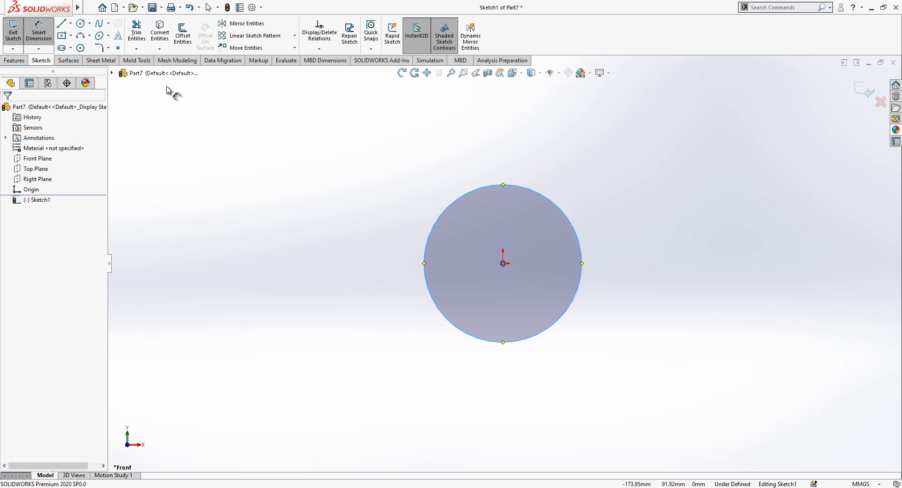
left_click(480, 236)
left_click(478, 256)
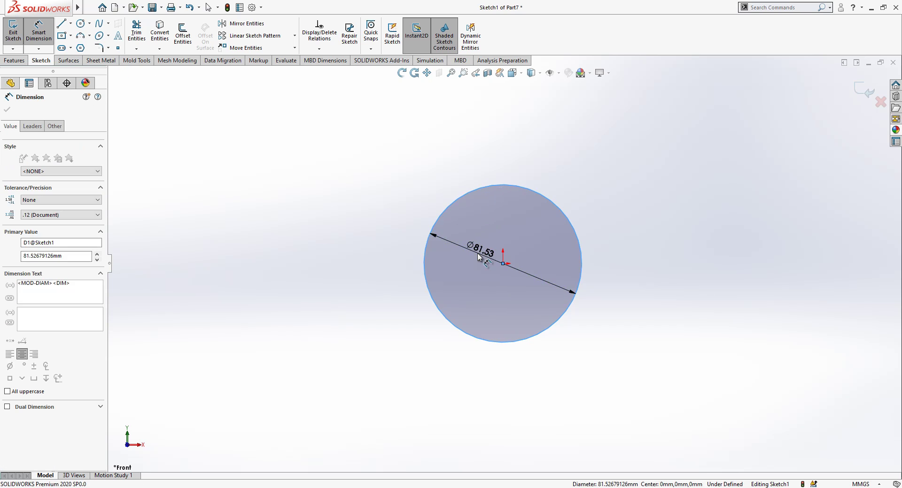
type("40")
key("Return")
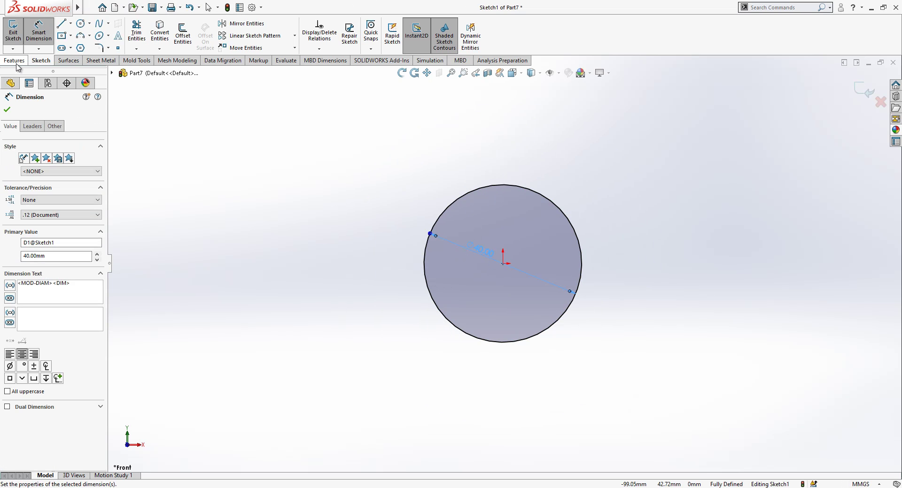
Set up a reversed blind extrusion of the circle as a one-direction thin feature with a 4 mm wall directed inward
left_click(15, 60)
left_click(17, 38)
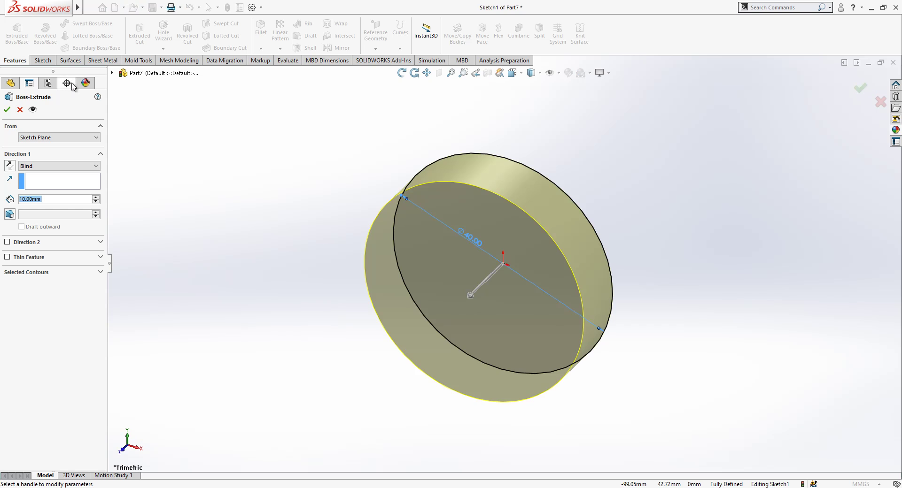
left_click(36, 166)
left_click(36, 172)
left_click(9, 166)
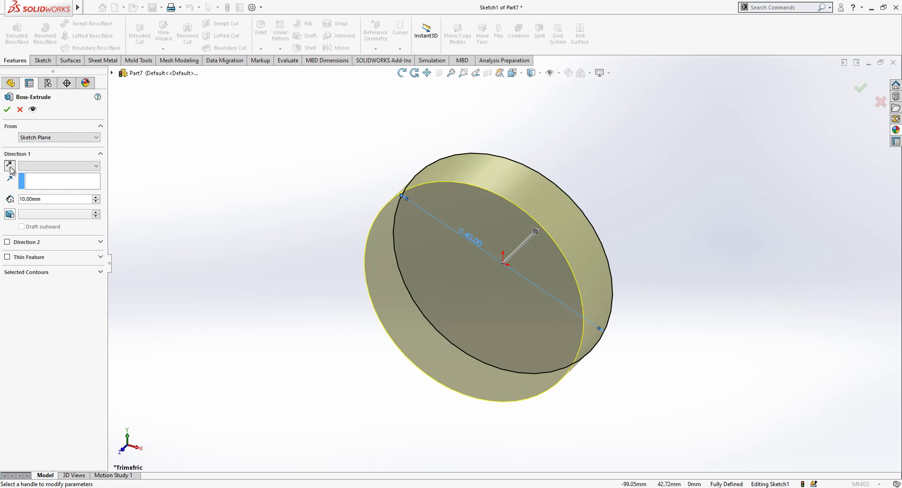
left_click(29, 259)
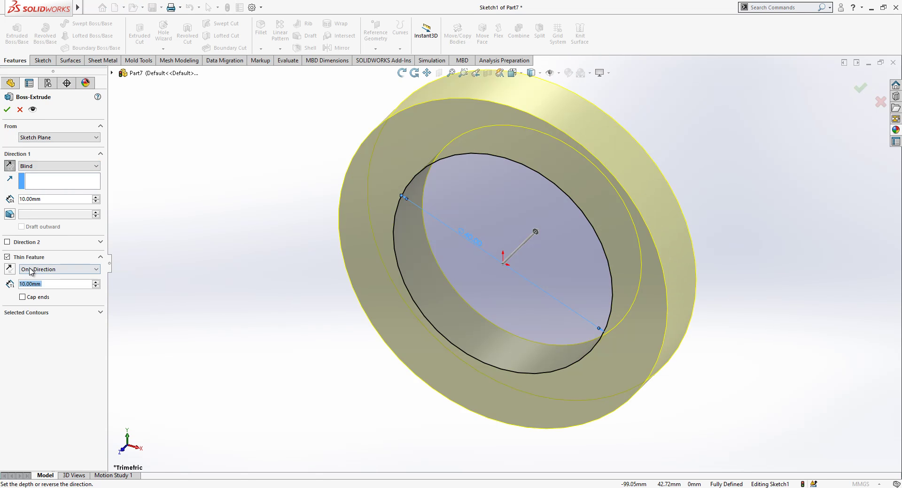
left_click(10, 271)
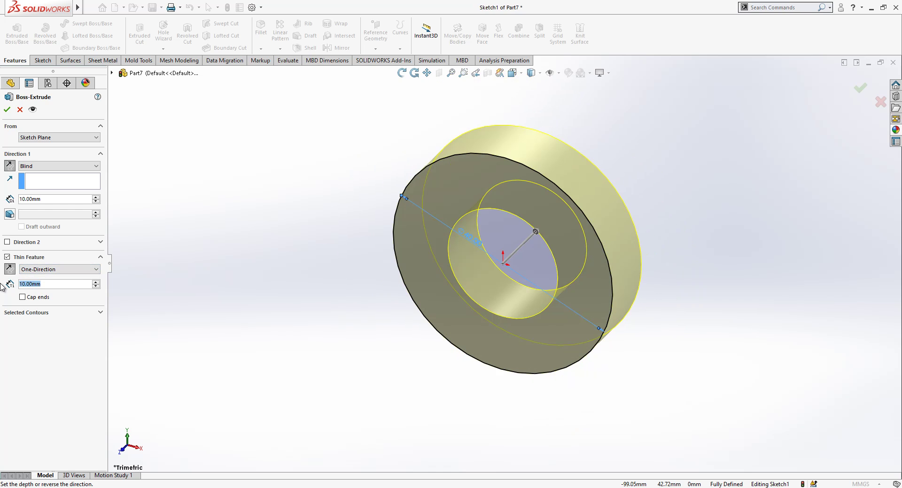
type("4")
key("Return")
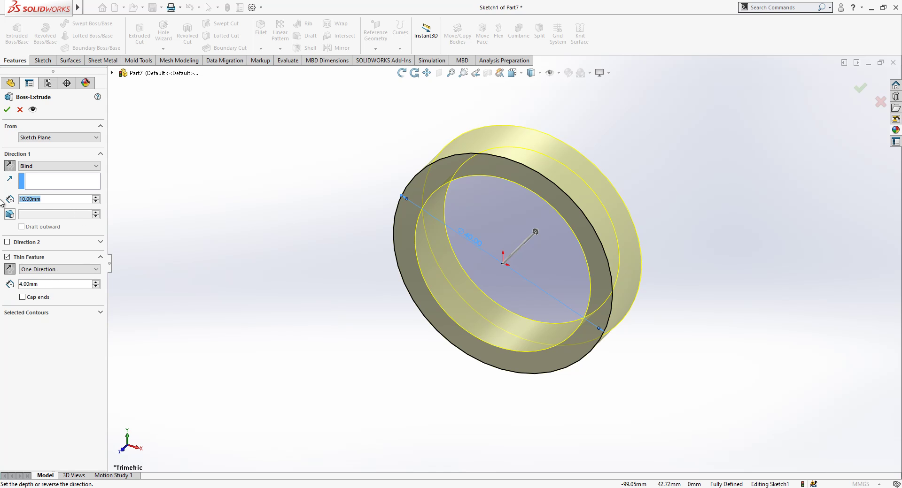
Set the extrusion depth to 70 mm and finish the thin-walled tube
type("70")
key("Return")
key("Return")
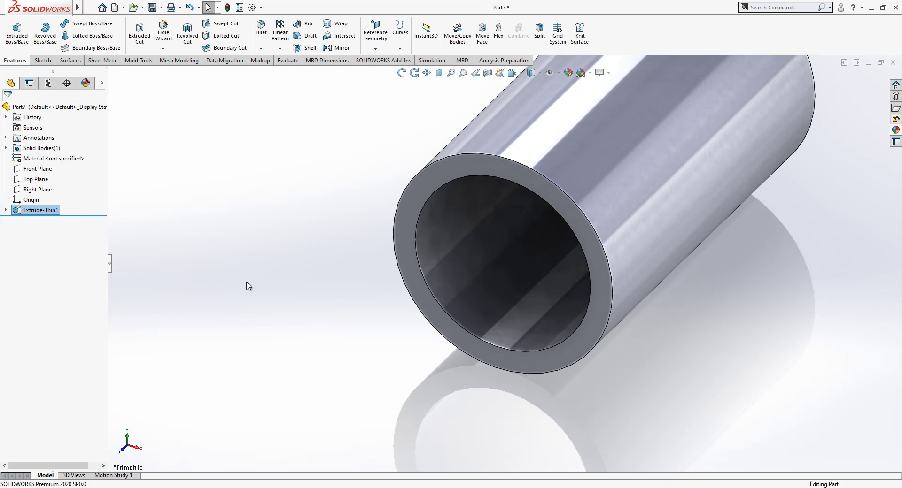
left_click(248, 286)
scroll(248, 286, "up", 3)
scroll(738, 184, "down", 3)
scroll(696, 189, "up", 4)
scroll(617, 132, "down", 1)
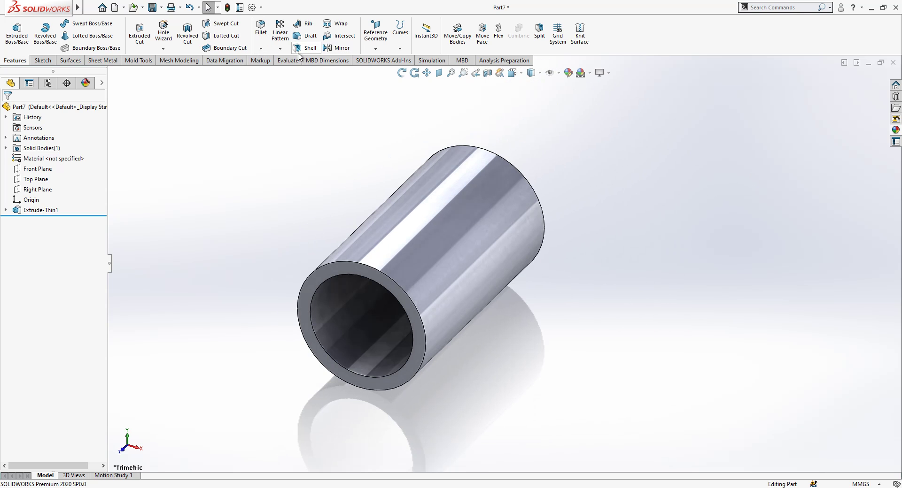
Create a reference plane offset 8 mm from the tube's front end face, flipped towards the inside of the tube
left_click(375, 50)
left_click(378, 62)
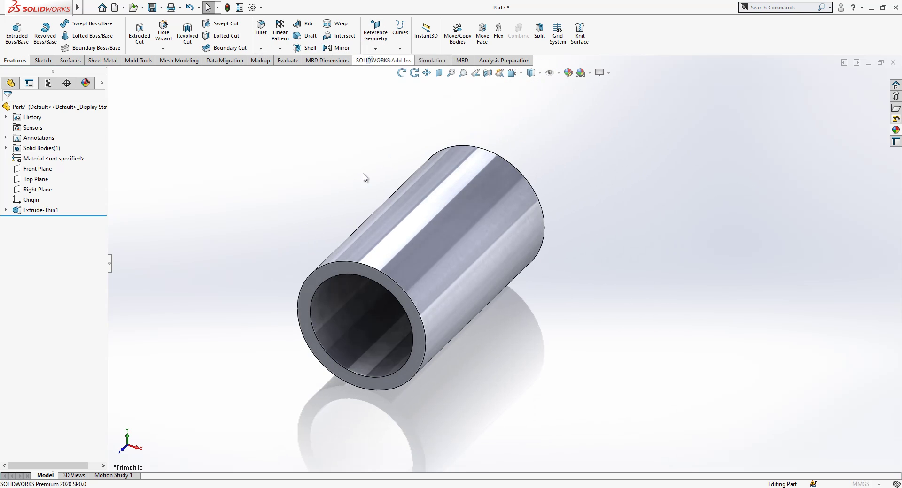
left_click(355, 269)
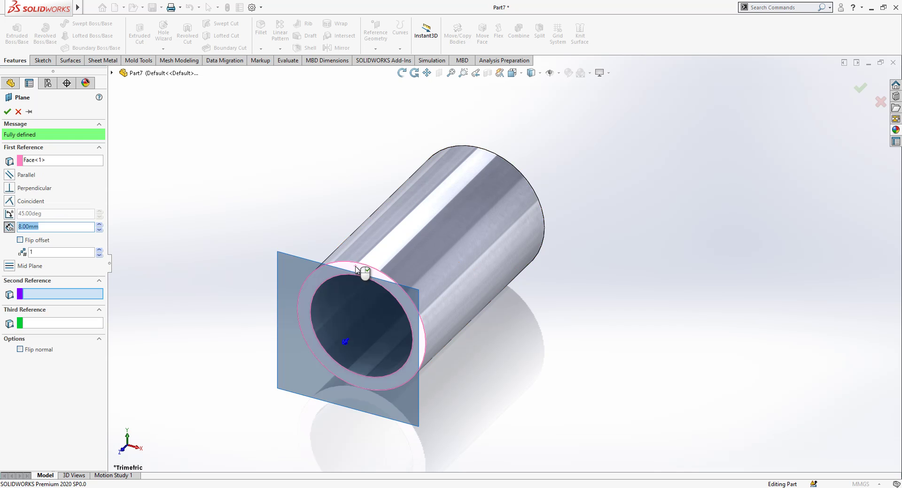
left_click(37, 241)
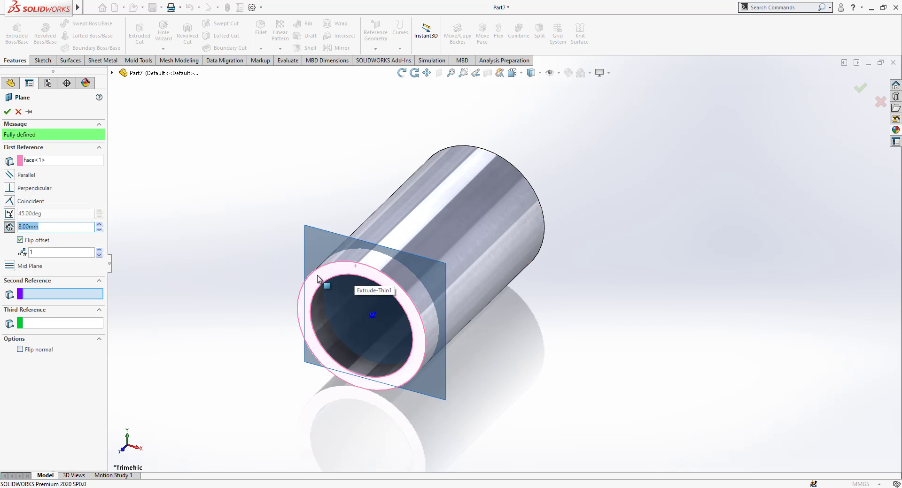
left_click(7, 112)
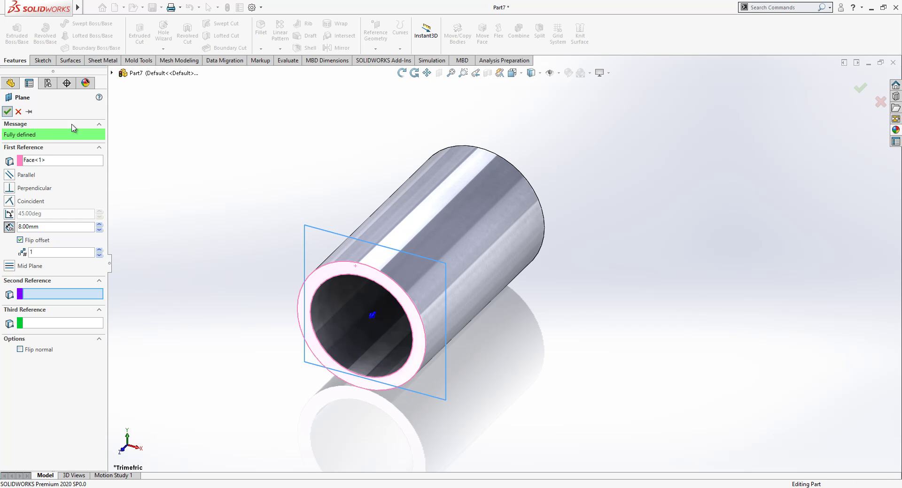
Sketch on the offset plane a circle converted from the outer edge of the tube's end face, and exit the sketch
left_click(320, 232)
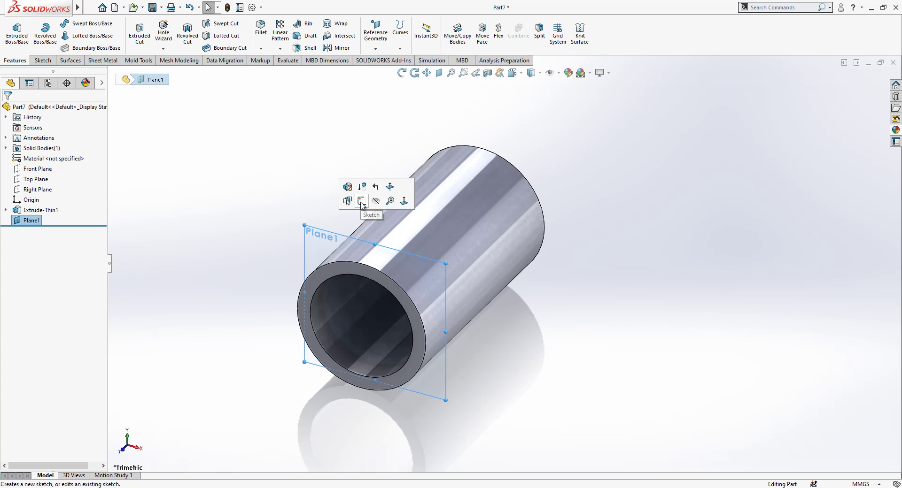
left_click(361, 202)
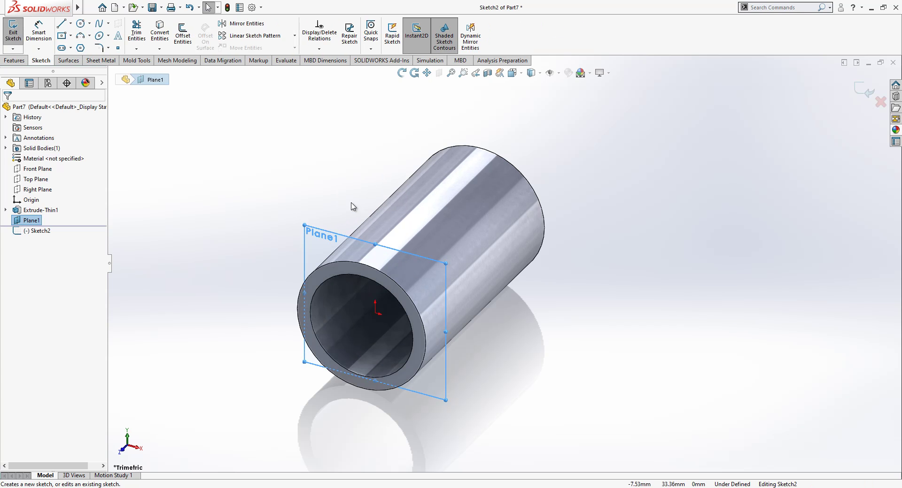
left_click(346, 261)
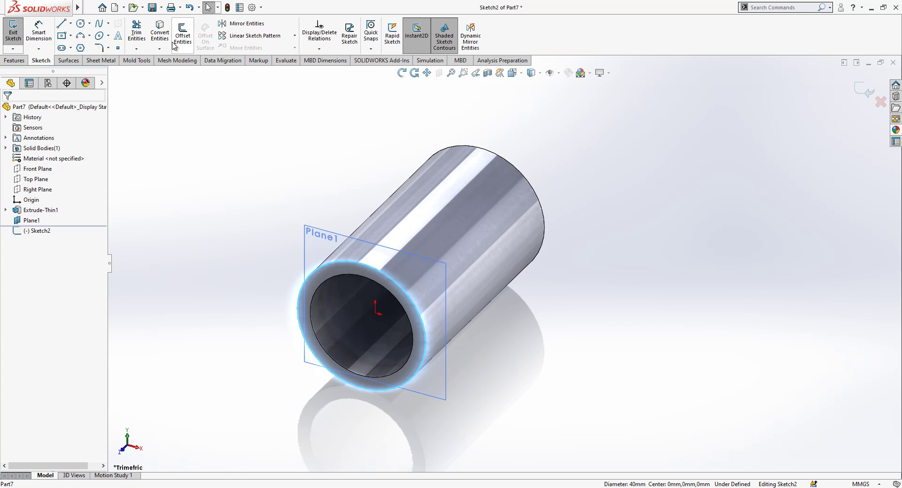
left_click(160, 36)
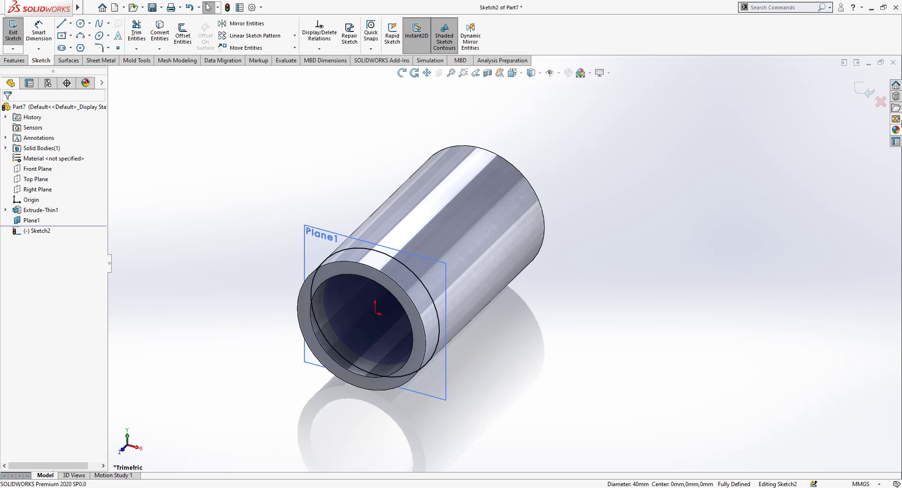
left_click(858, 88)
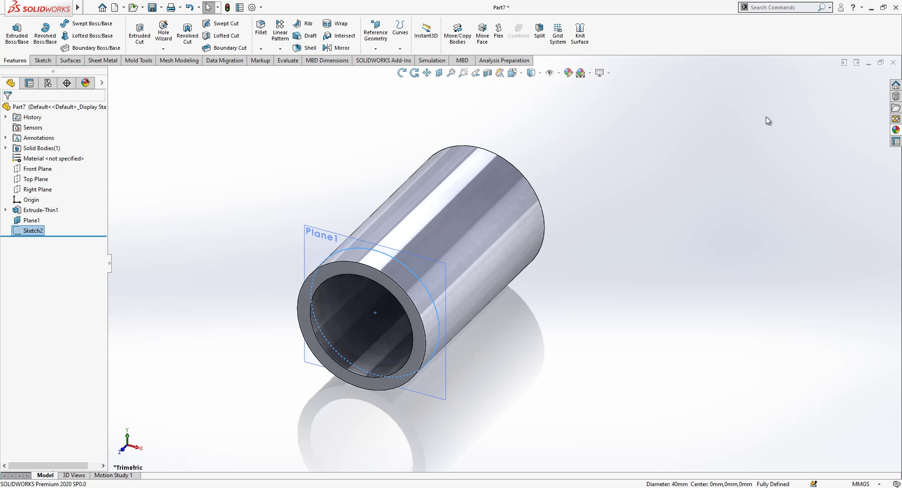
Create a clockwise constant-pitch helix from the converted circle with 216 mm pitch, 0.25 revolutions, 0° start angle and reversed direction
left_click(400, 33)
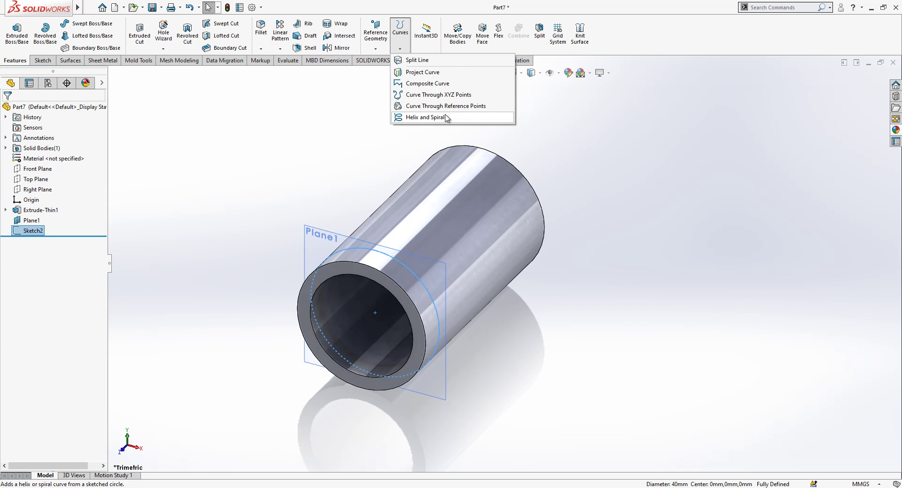
left_click(445, 117)
middle_click_drag(419, 226, 262, 157)
left_click(52, 192)
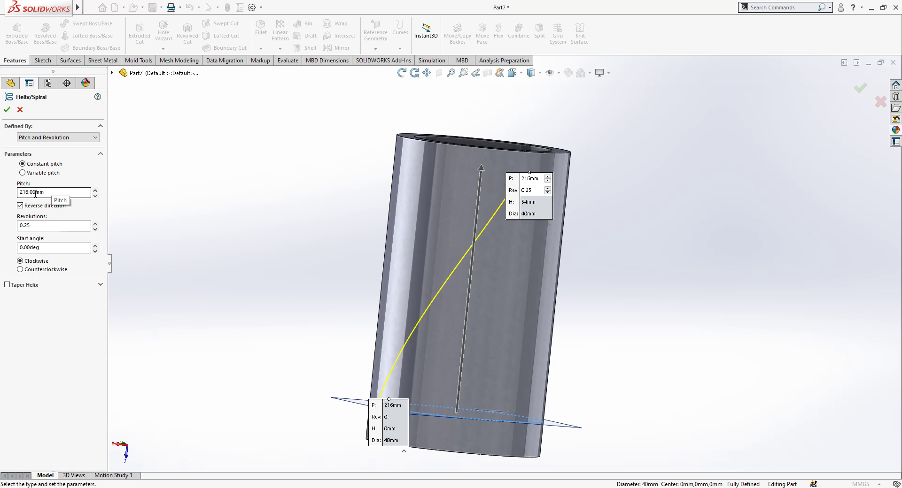
left_click(35, 229)
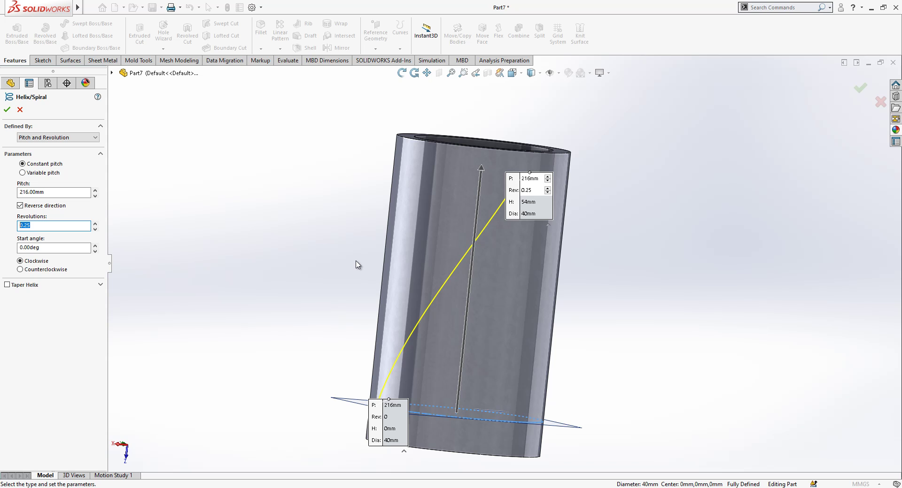
middle_click_drag(447, 273, 483, 326)
key("Return")
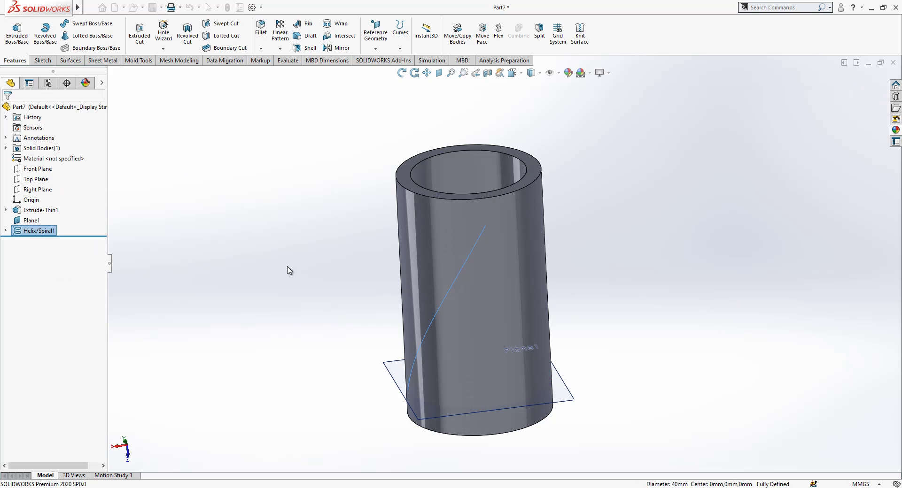
On the Top Plane, sketch a line about 13.7 mm along the tube axis from the origin and a perpendicular line about 17.4 mm long
middle_click_drag(332, 358, 412, 246)
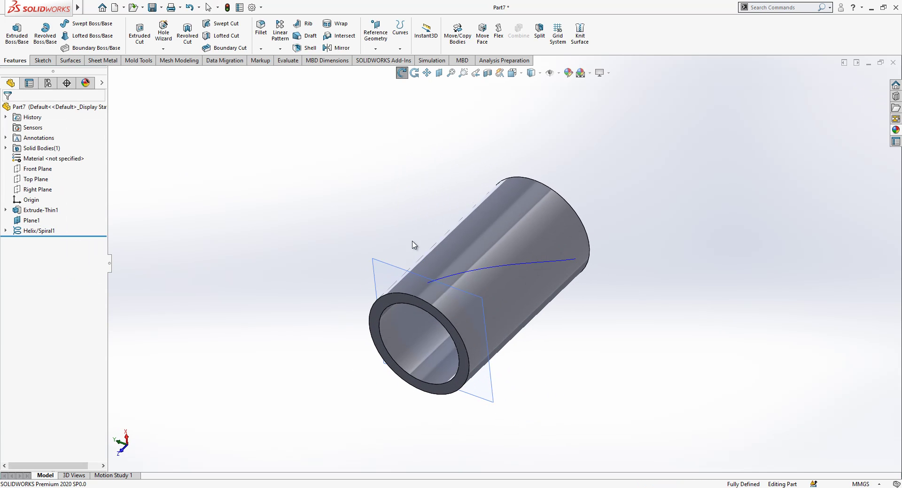
left_click(36, 179)
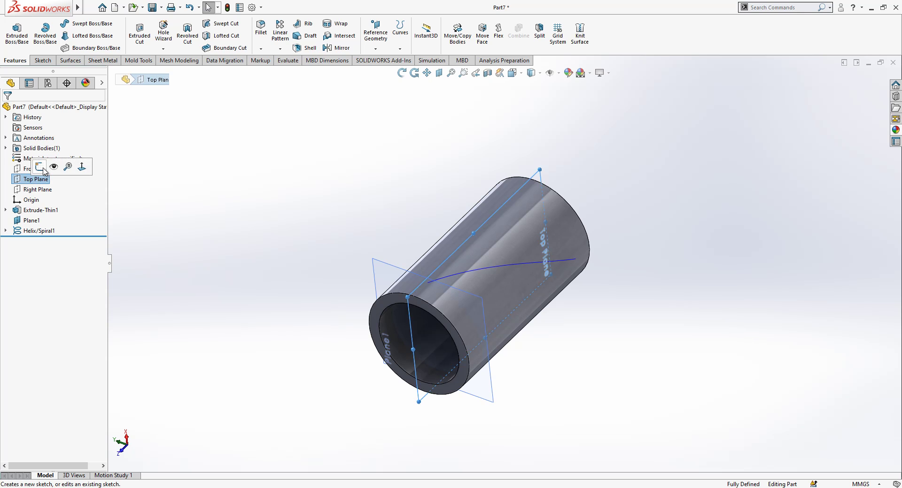
left_click(49, 167)
left_click(67, 25)
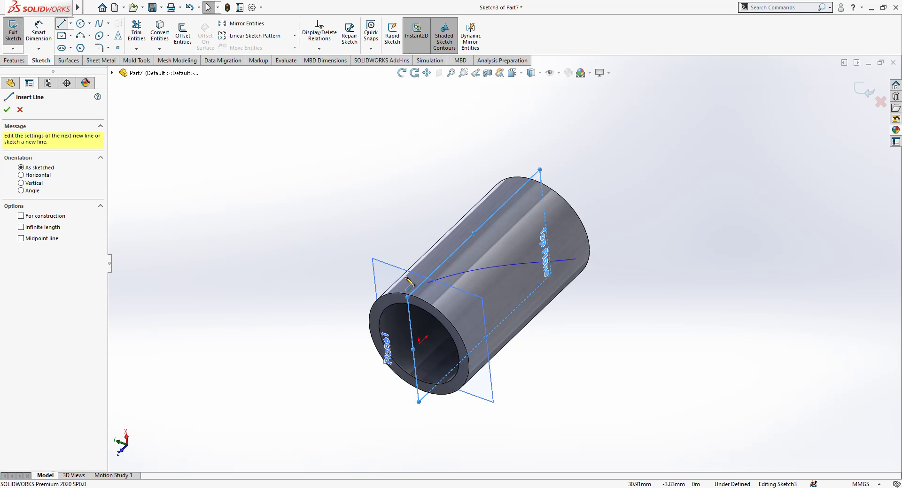
scroll(411, 348, "down", 2)
left_click(404, 337)
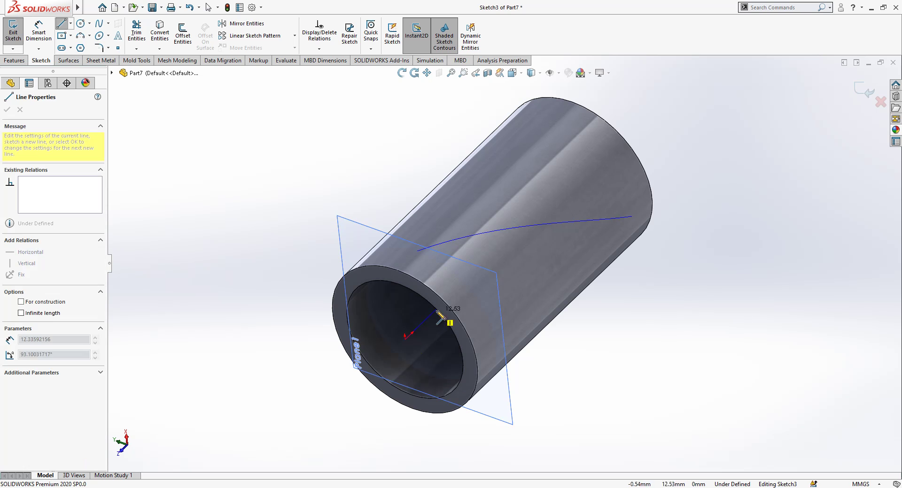
left_click(439, 309)
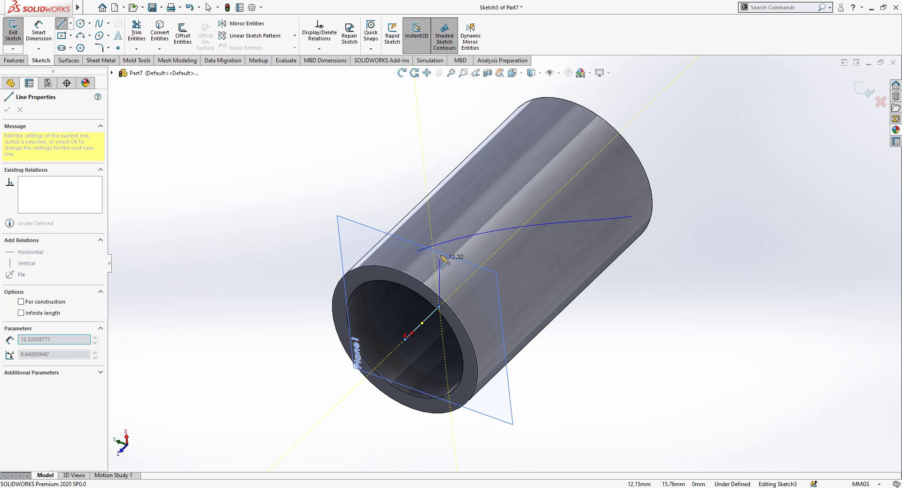
left_click(433, 246)
key("Escape")
mouse_move(447, 277)
middle_mouse_down()
mouse_move(364, 191)
mouse_move(312, 207)
mouse_move(429, 261)
mouse_move(437, 281)
middle_mouse_up()
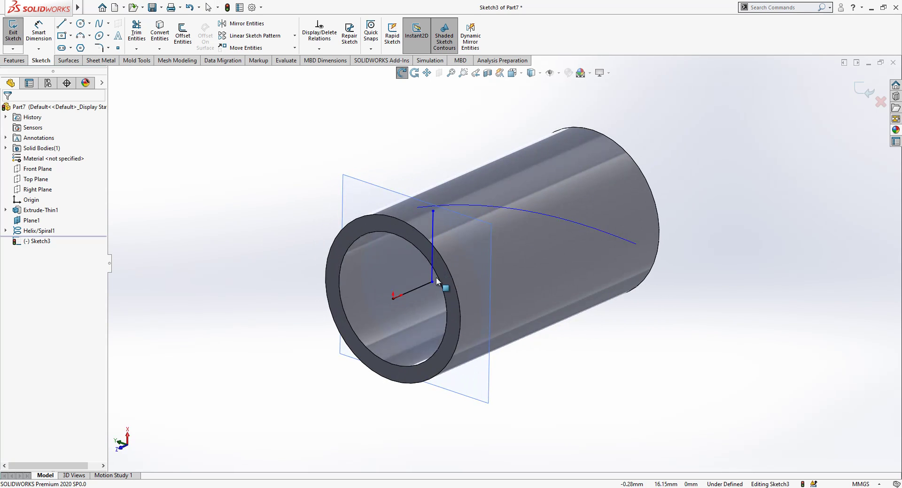
left_click(37, 179)
left_click(493, 112)
left_click_drag(494, 112, 323, 343)
left_click(370, 299)
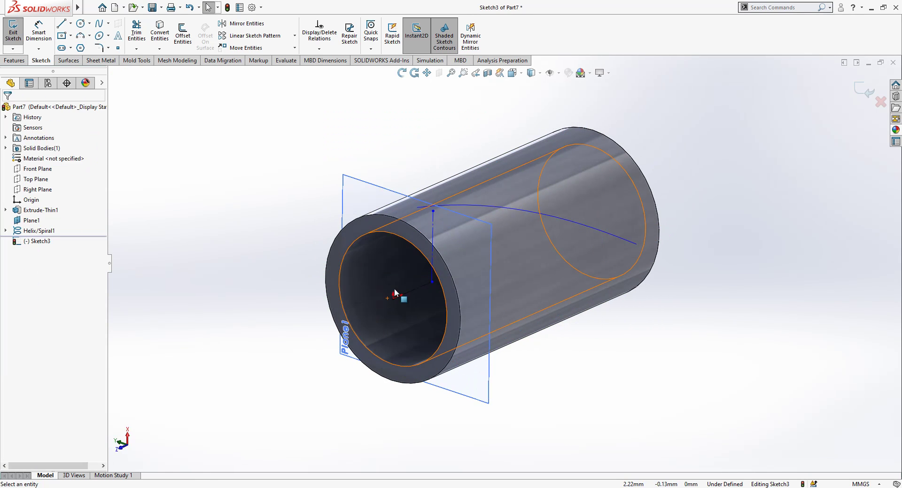
left_click(433, 211)
left_click(417, 208, "ctrl")
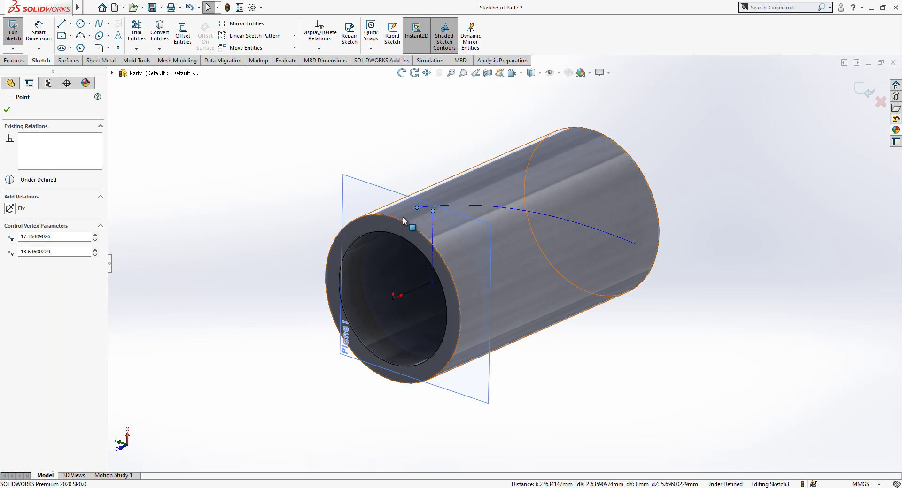
left_click(324, 226)
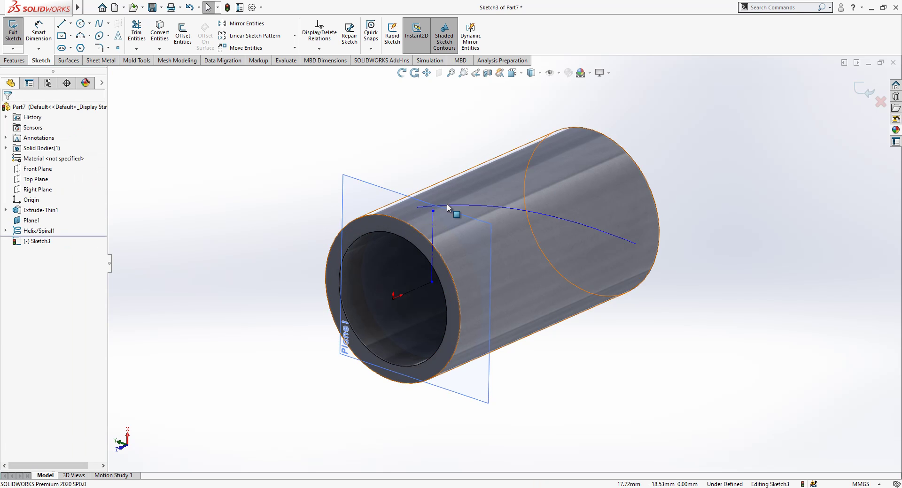
Add a pierce relation between the free end of the perpendicular sketch line and the helix, and exit the sketch
left_click(449, 204)
left_click(433, 212, "ctrl")
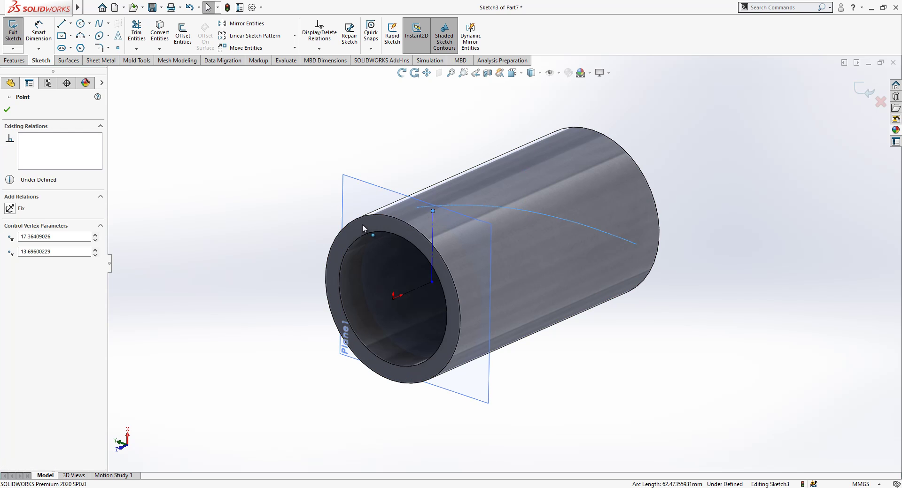
left_click(27, 273)
left_click(282, 226)
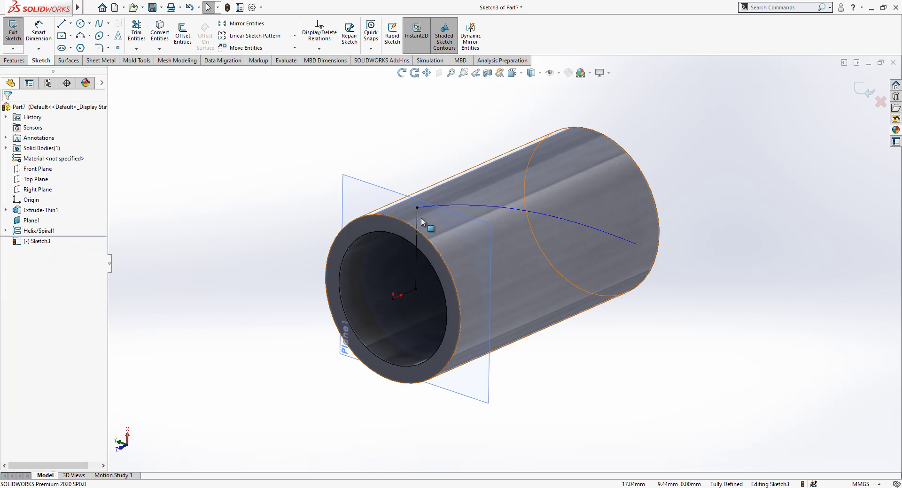
middle_click_drag(415, 203, 399, 235)
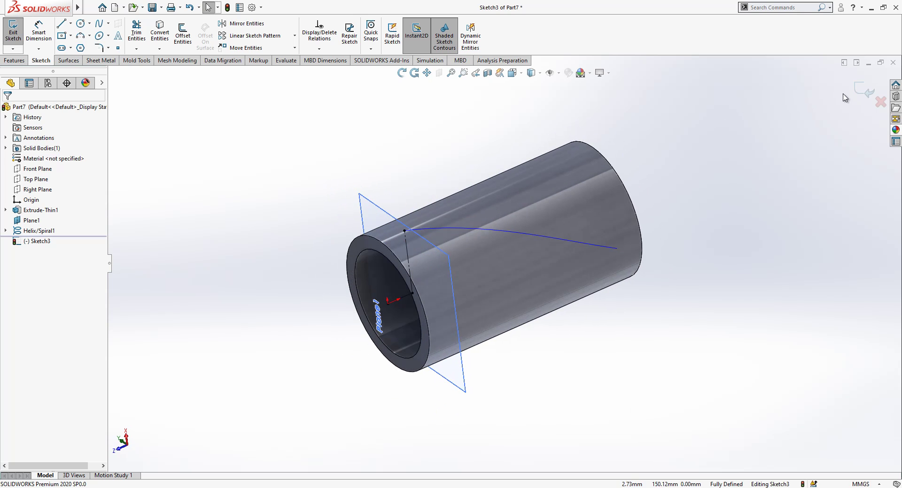
left_click(864, 90)
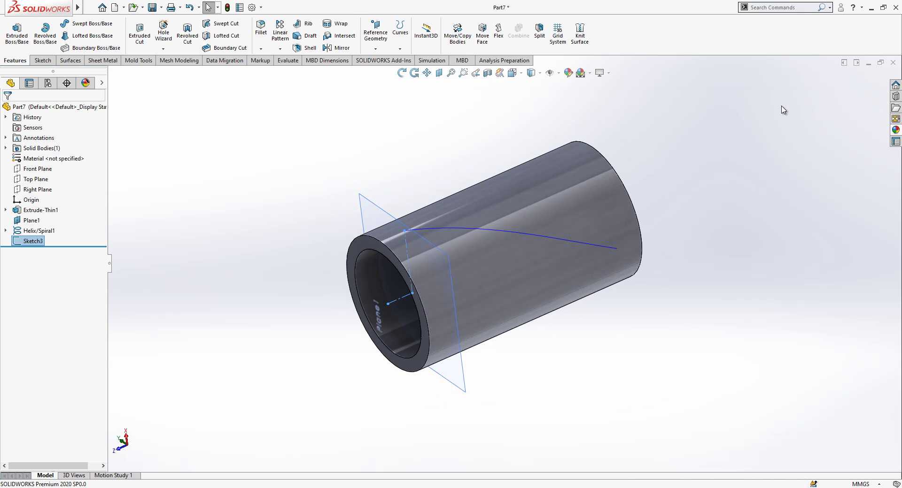
Start a Hole Wizard DIN dowel hole, Ø6.0, blind 10.10 mm deep, and place its point on the tube's outer face near the front end
left_click(162, 32)
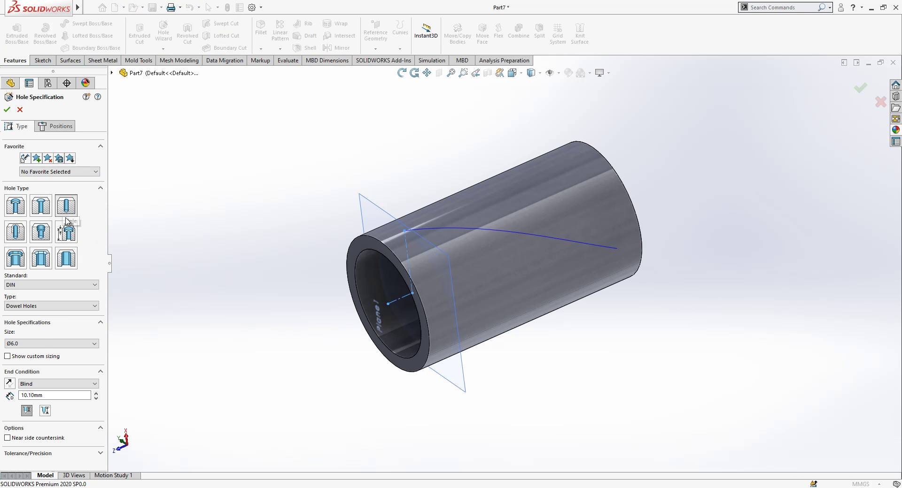
left_click(61, 126)
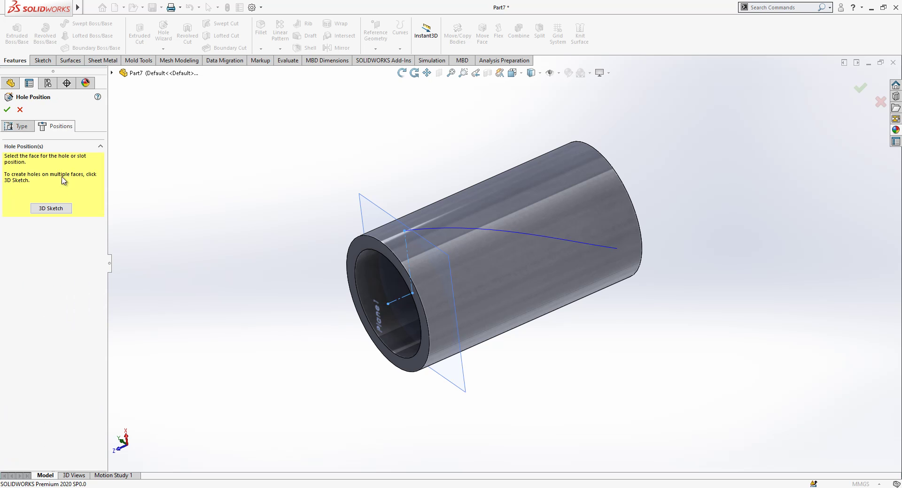
left_click(420, 251)
right_click(301, 149)
left_click(317, 156)
scroll(404, 251, "down", 4)
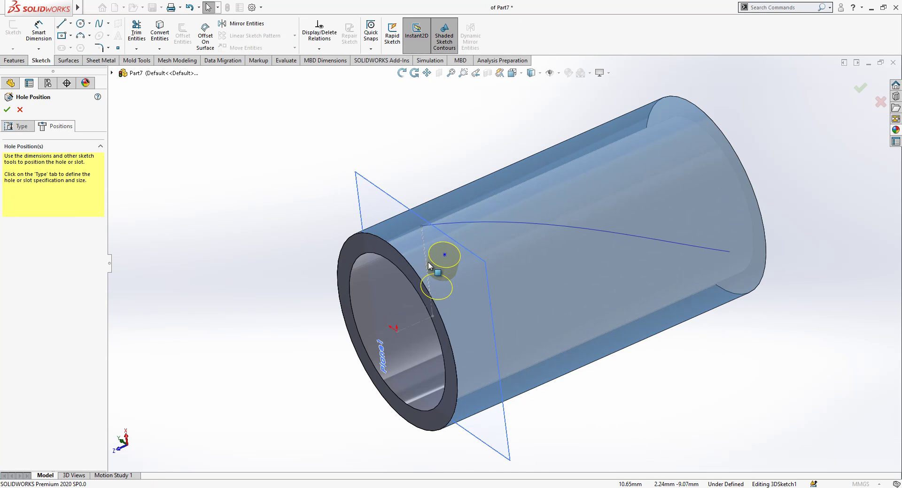
Make the hole's centre point coincident with the sketch line's endpoint at the start of the helix, and finish the hole
middle_click_drag(427, 264, 453, 255)
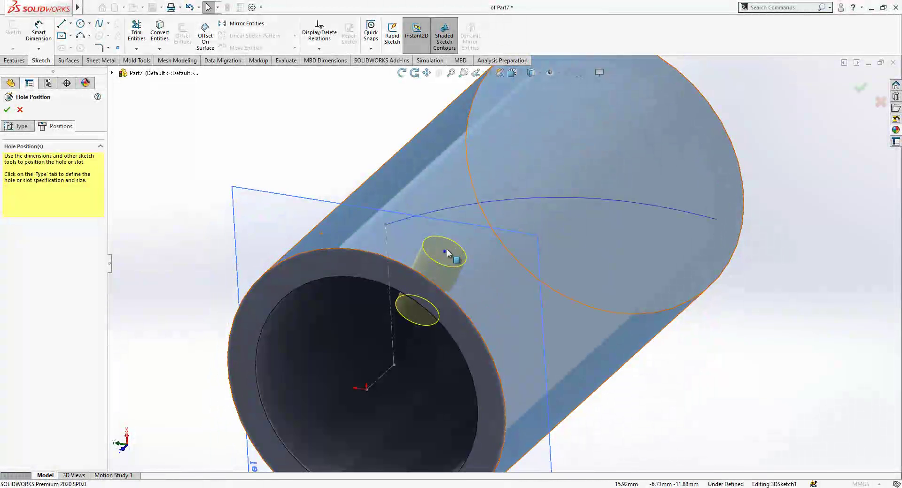
left_click(445, 254)
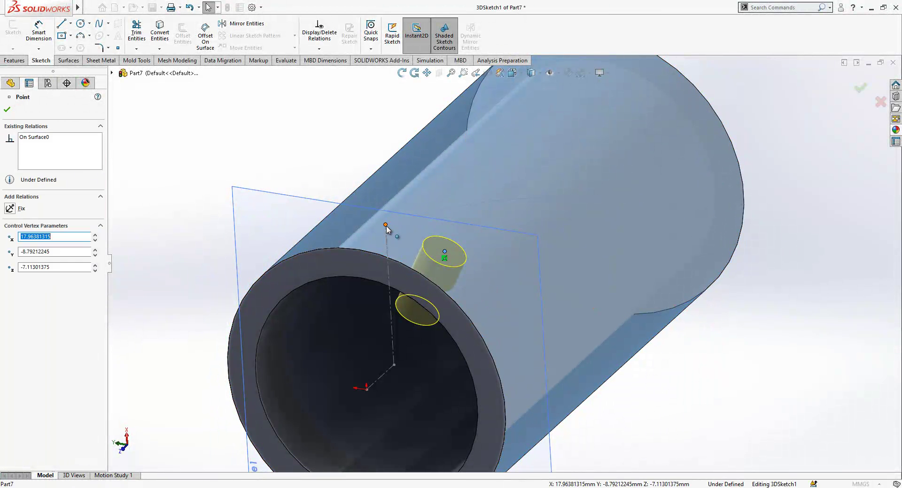
left_click(385, 225, "ctrl")
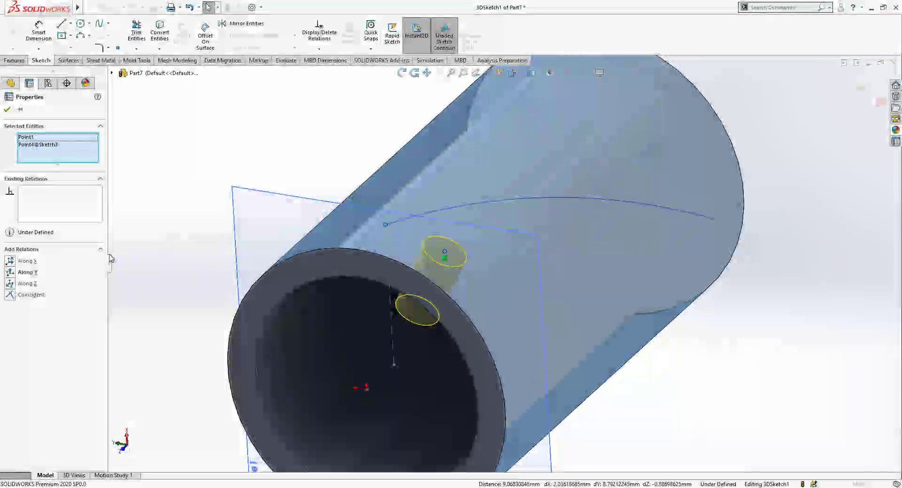
left_click(13, 295)
left_click(153, 242)
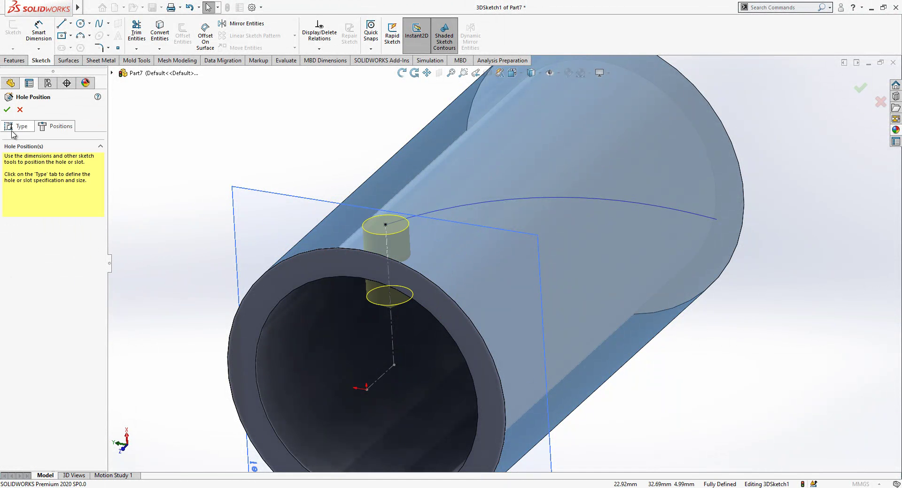
left_click(7, 111)
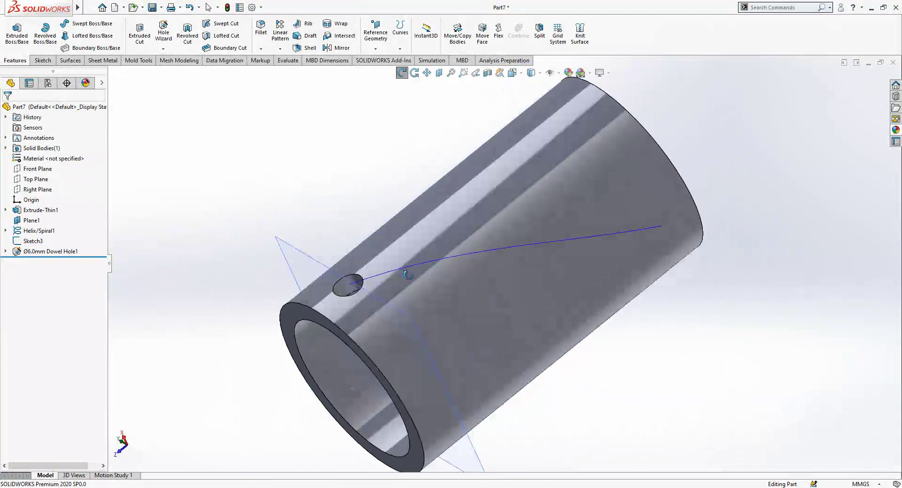
Hide the offset reference plane and the sketch containing the two perpendicular lines
left_click(312, 227)
left_click(369, 200)
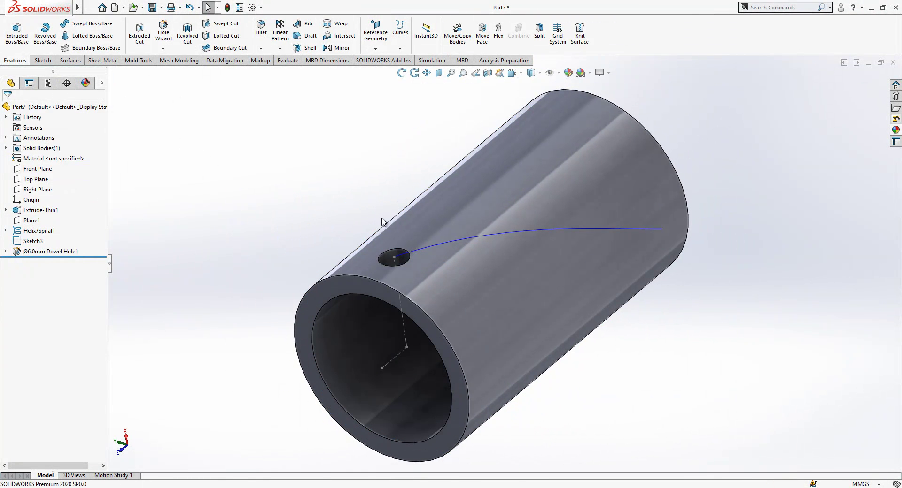
left_click(395, 269)
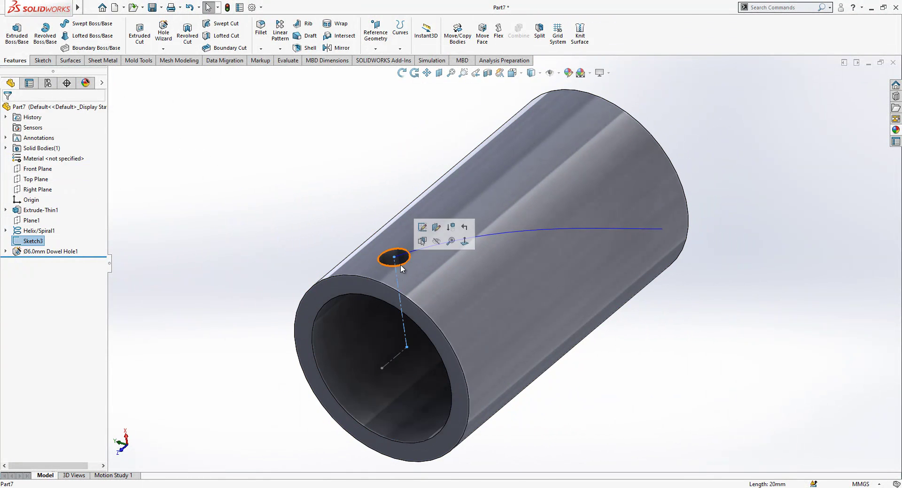
left_click(434, 242)
Start a Curve Driven Pattern of the dowel hole along the helix with equal spacing
scroll(359, 192, "up", 2)
mouse_move(479, 241)
middle_mouse_down()
mouse_move(418, 274)
mouse_move(471, 244)
middle_mouse_up()
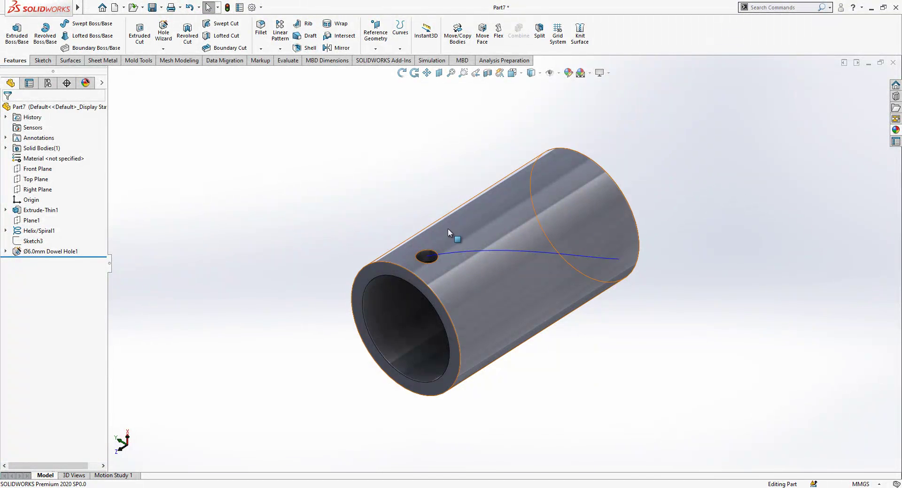
scroll(447, 229, "down", 2)
middle_click_drag(474, 260, 460, 277)
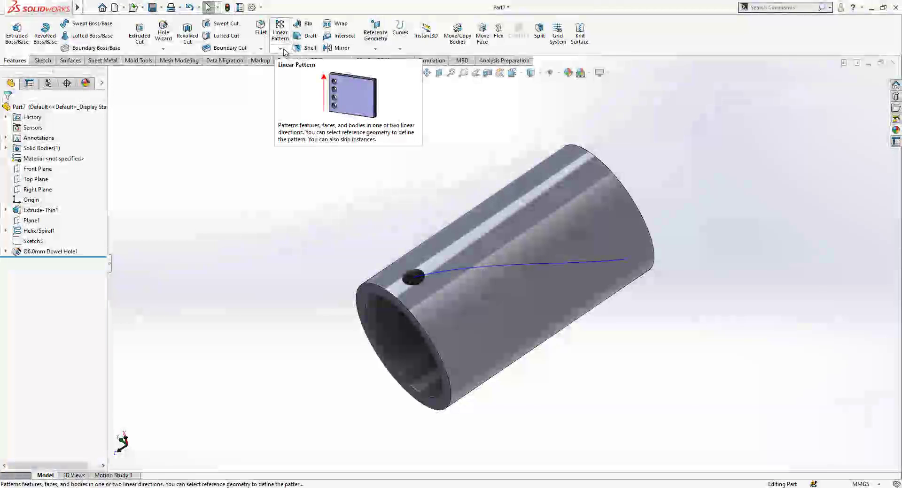
left_click(280, 49)
left_click(310, 95)
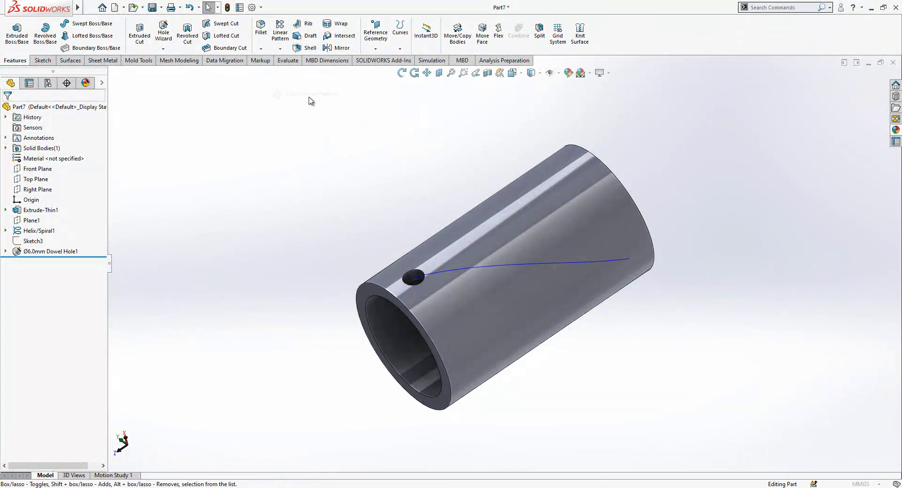
left_click(483, 268)
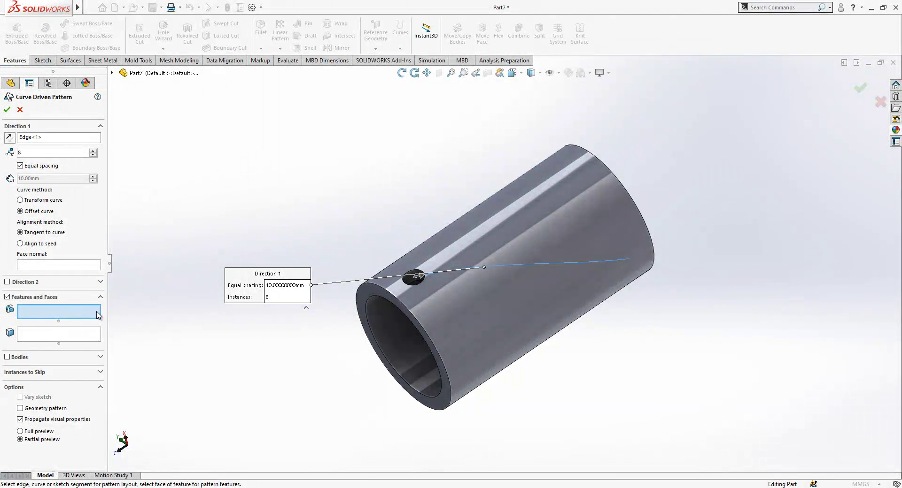
scroll(416, 279, "down", 3)
left_click(420, 285)
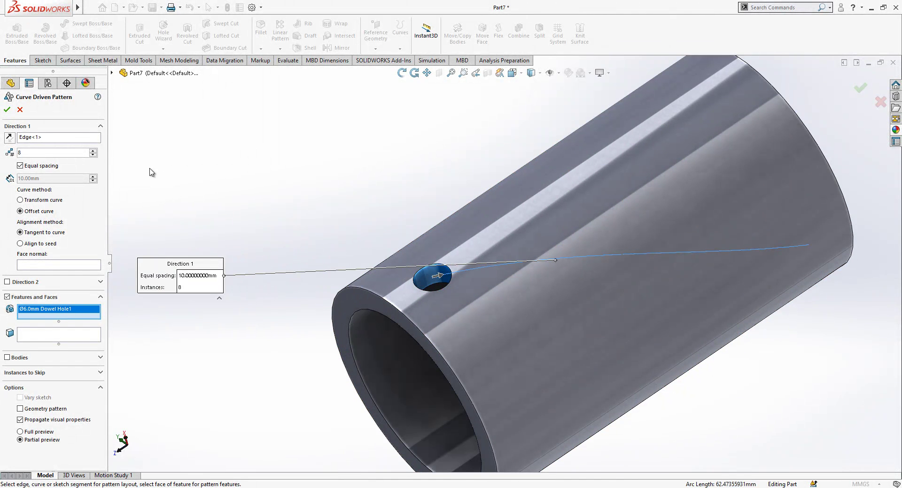
Complete the curve pattern with 8 instances, tangent-to-curve alignment and the tube's outer face as face normal
left_click(10, 138)
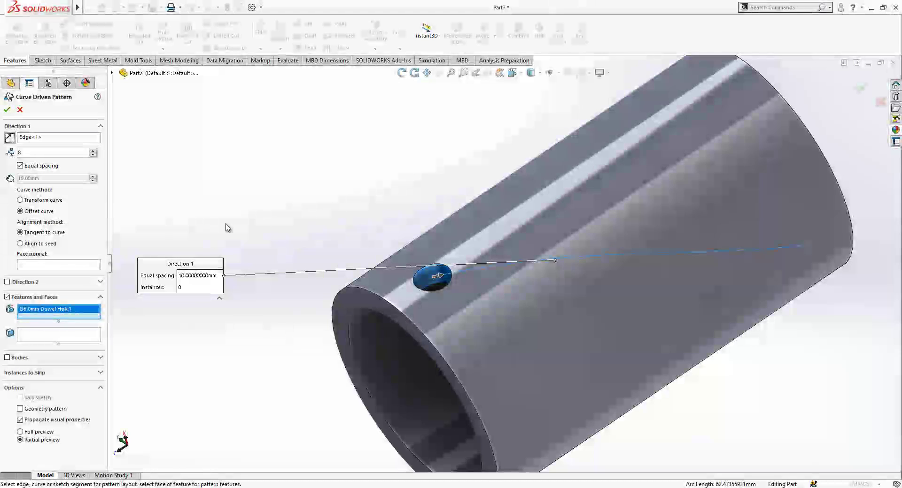
scroll(183, 244, "up", 3)
left_click(47, 244)
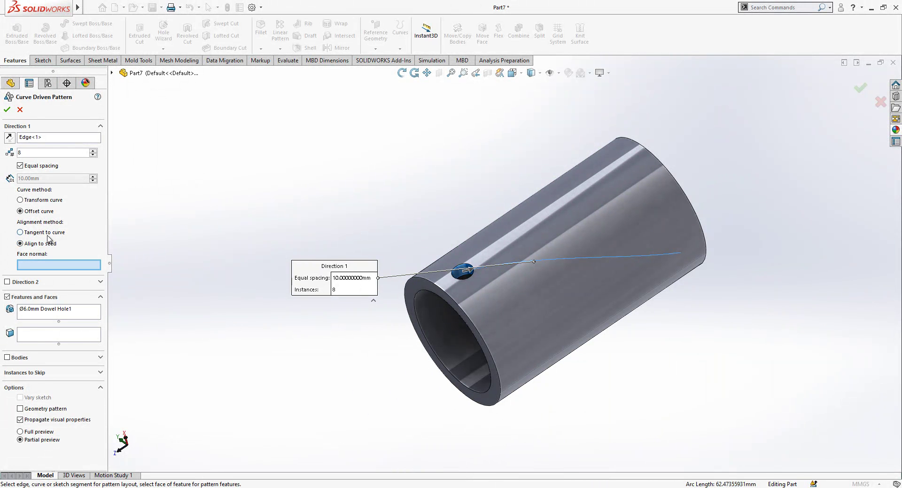
left_click(542, 240)
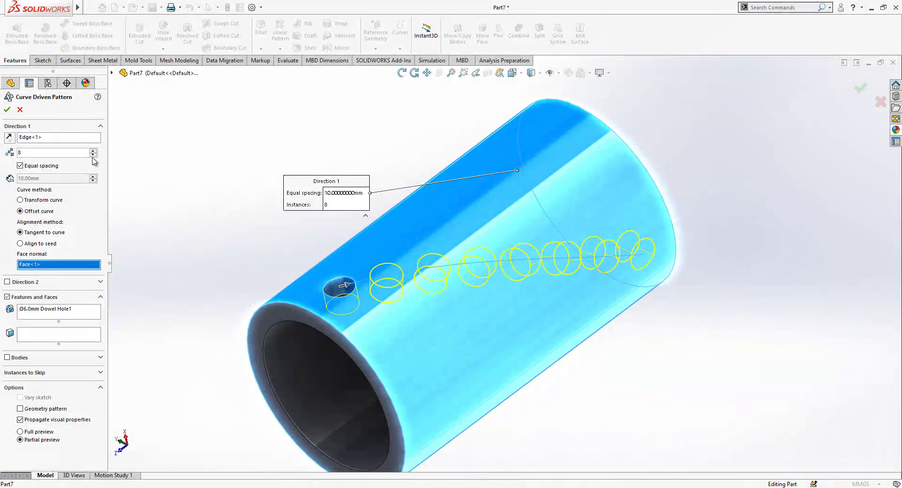
left_click(93, 155)
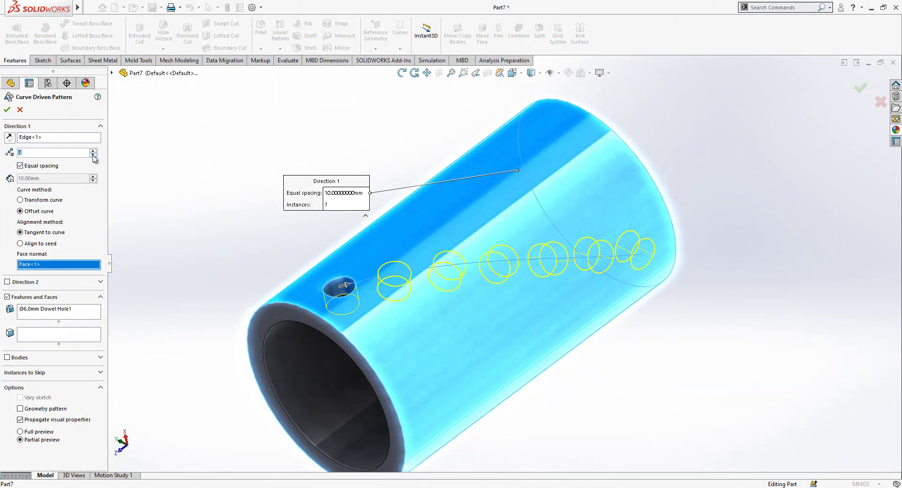
left_click(94, 150)
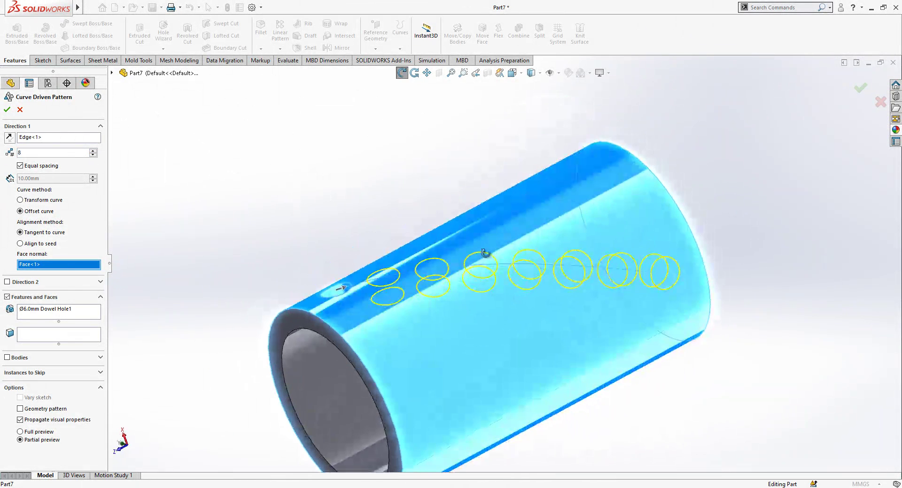
left_click(7, 109)
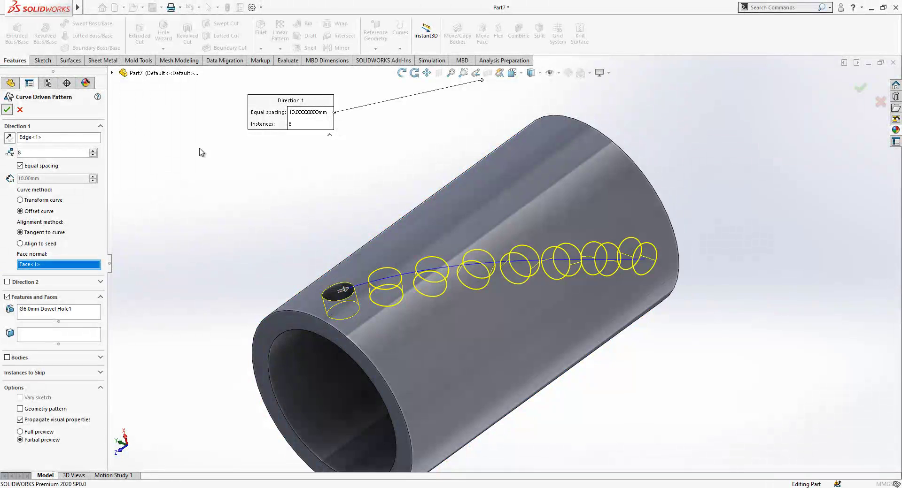
left_click(238, 170)
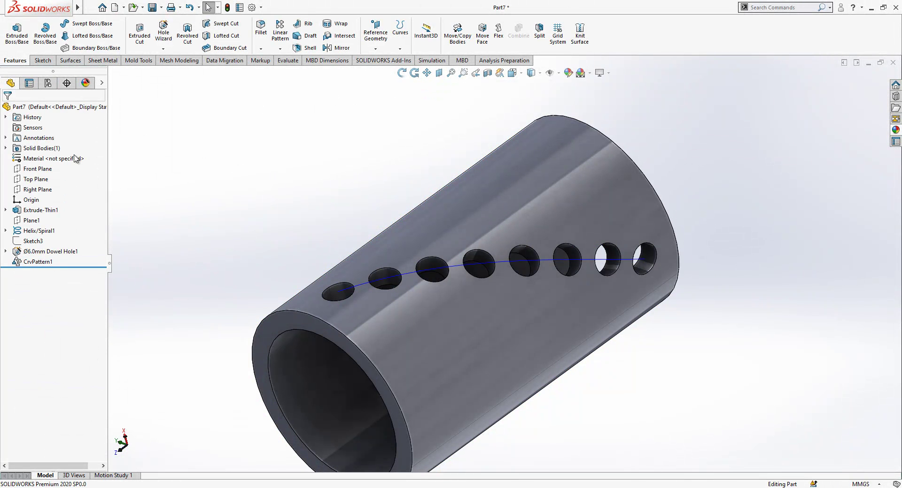
Start a Circular Pattern of the helical hole row around the tube's front inner edge, equally spaced over 360°
left_click(280, 48)
left_click(296, 75)
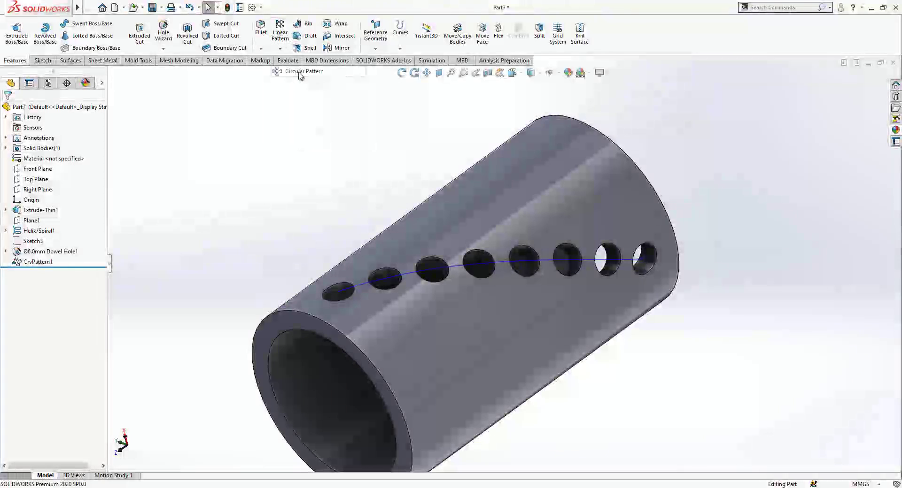
left_click(82, 139)
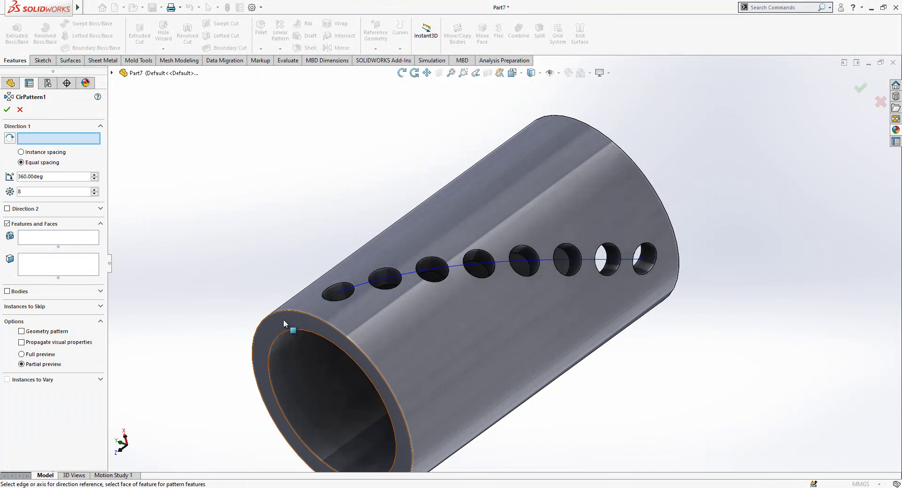
left_click(285, 331)
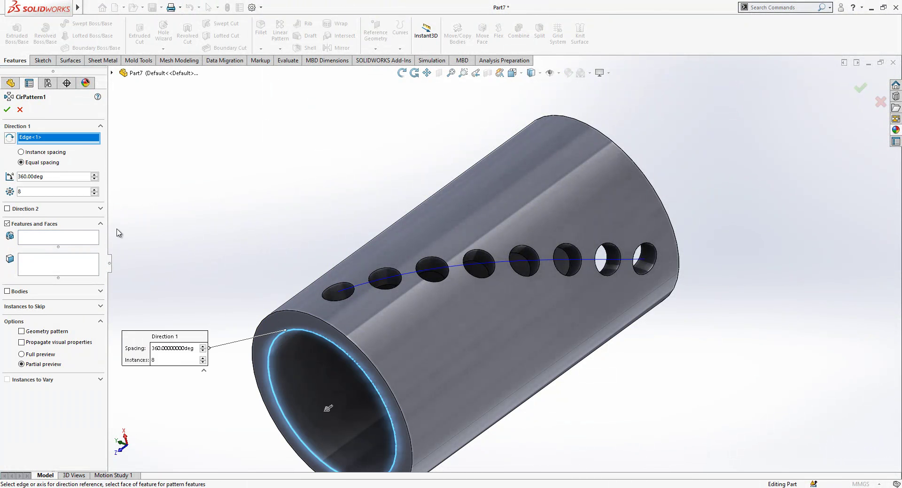
left_click(52, 239)
left_click(386, 278)
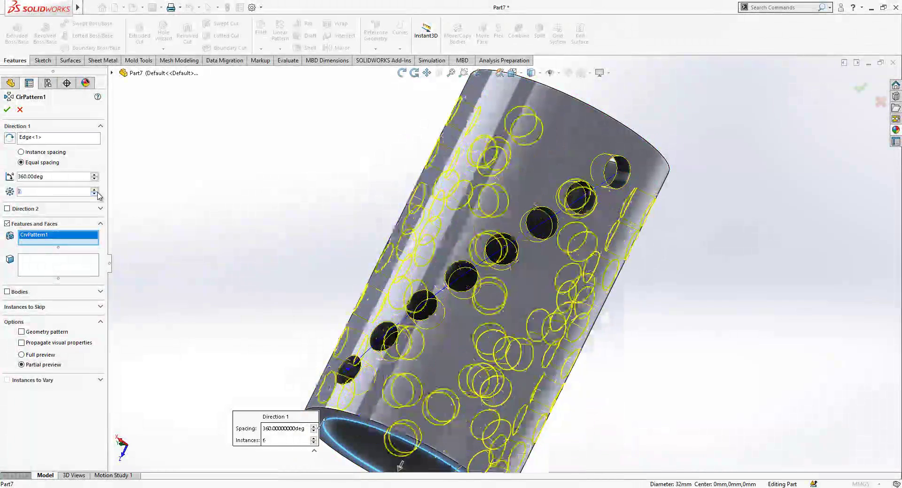
Set the circular pattern to 10 instances and finish it
left_click(95, 189)
left_click(96, 189)
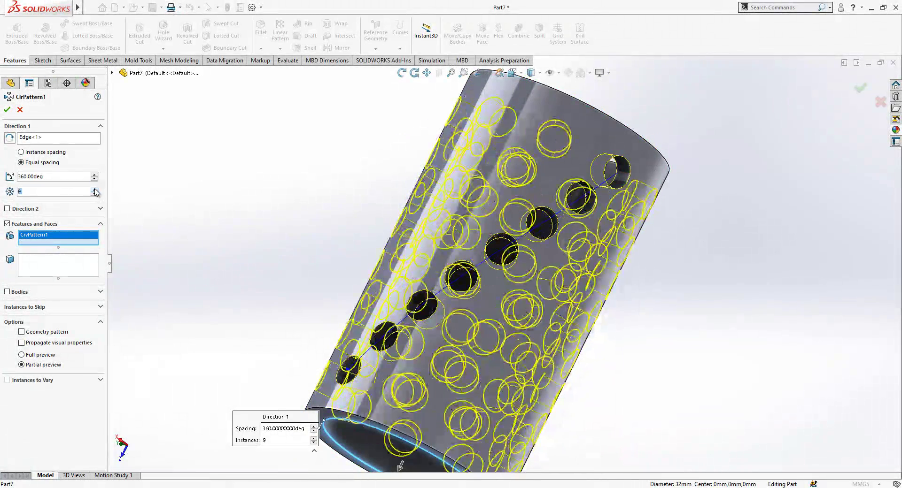
left_click(95, 190)
left_click(95, 190)
left_click(6, 110)
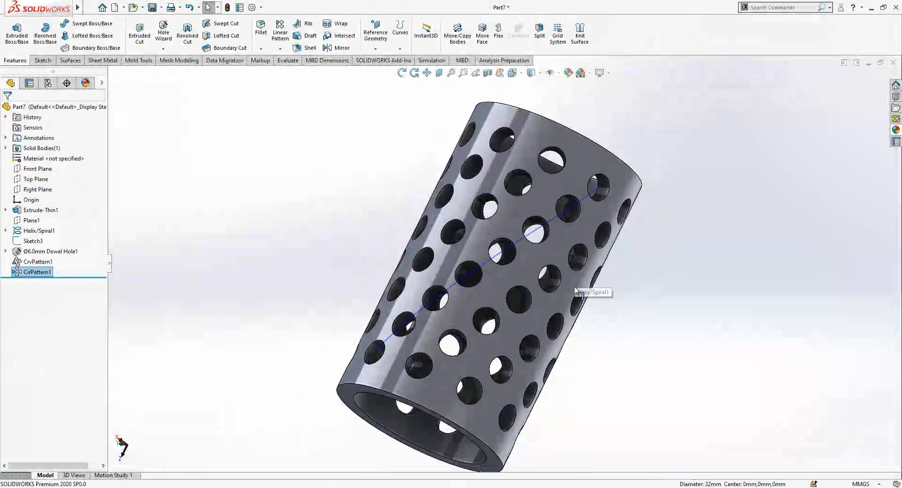
left_click_drag(529, 371, 528, 254)
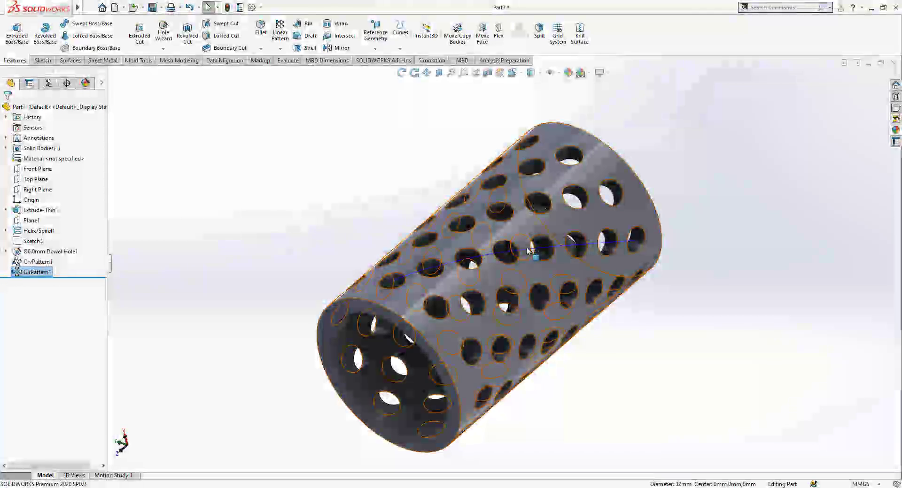
Hide the blue helix curve running along the perforated tube
left_click(526, 251)
left_click(568, 224)
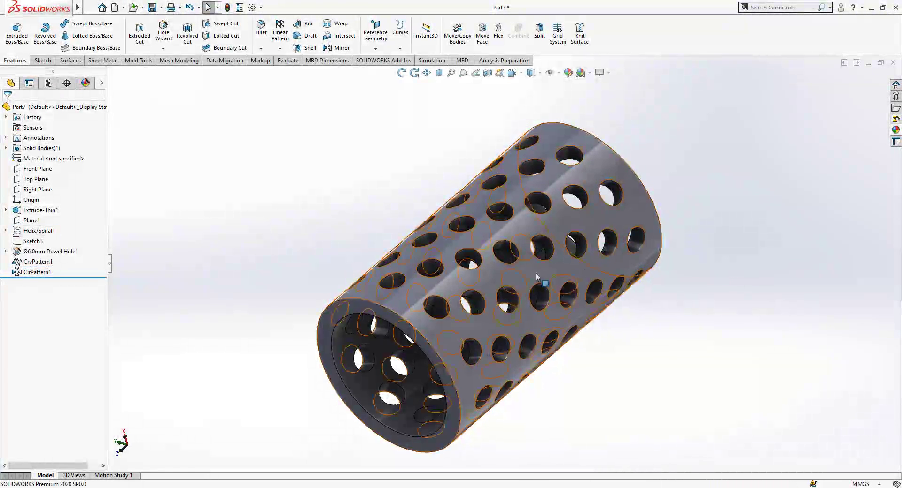
middle_click_drag(537, 282, 545, 304)
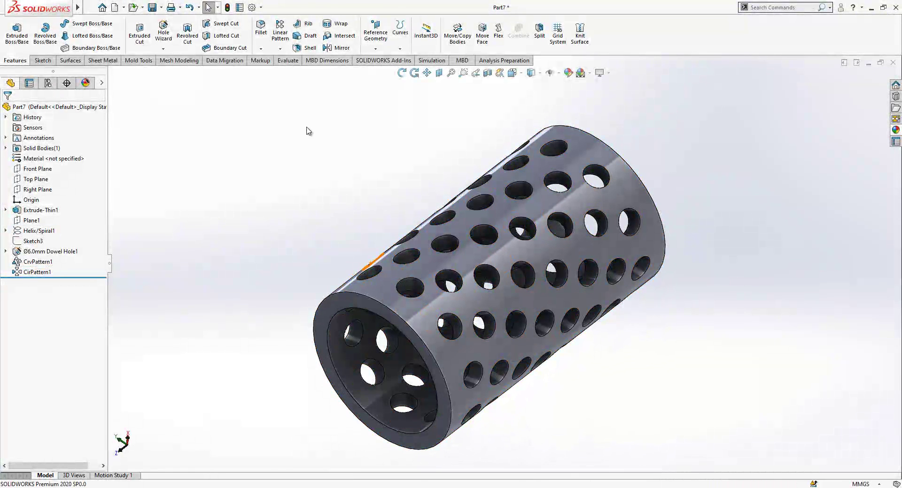
Chamfer all edges of the tube's outer and inner cylindrical faces, including the hole rims, by 0.50 mm at 45°
left_click(261, 49)
left_click(277, 71)
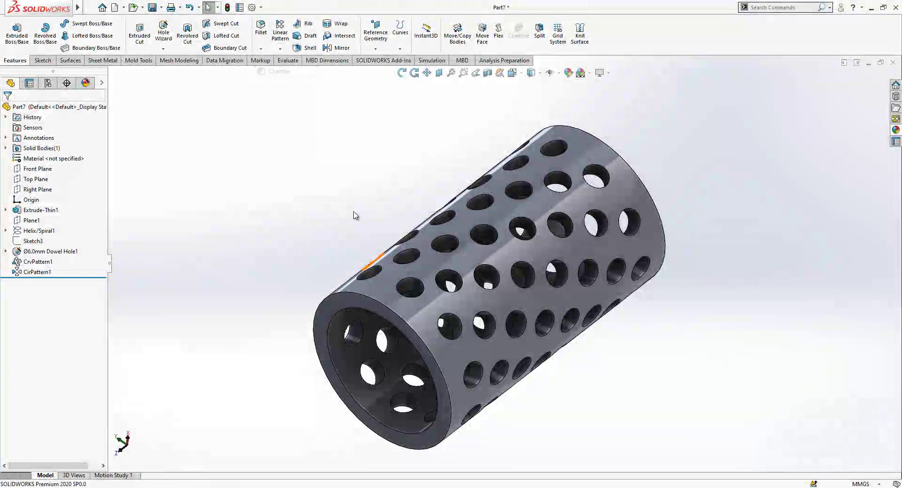
left_click(381, 293)
left_click(381, 293)
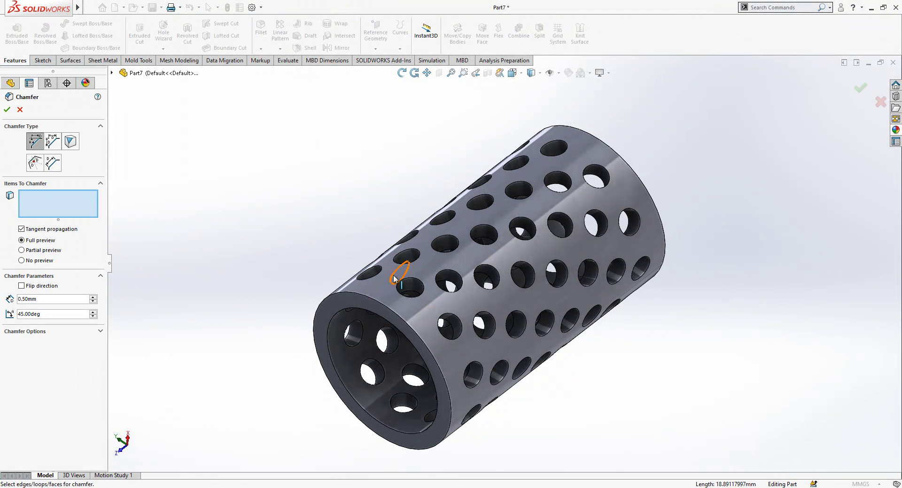
left_click(428, 304)
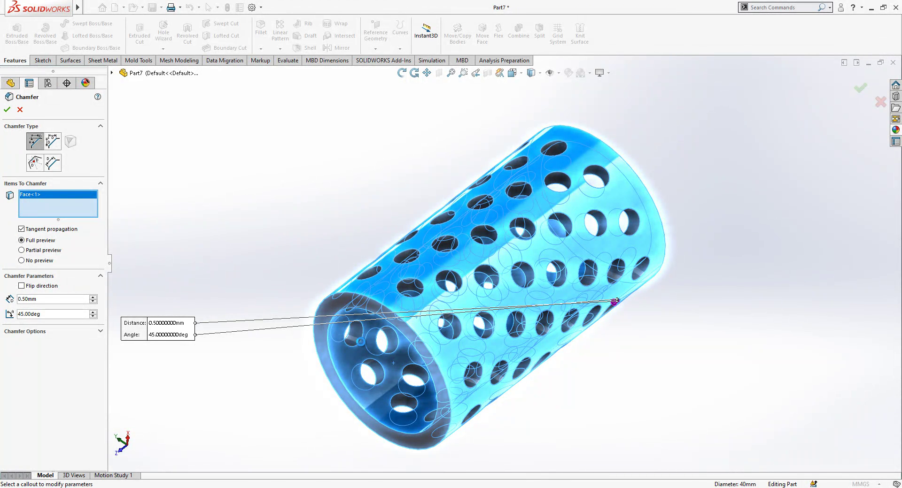
left_click(363, 350)
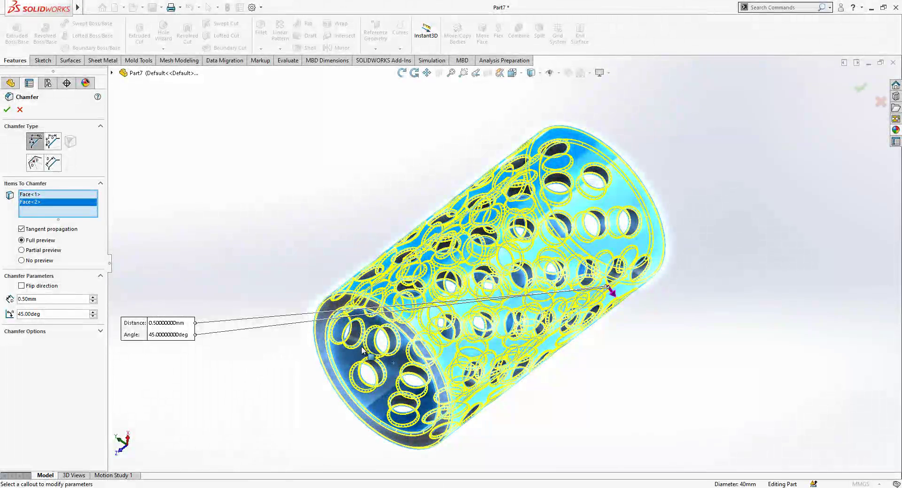
scroll(362, 350, "down", 3)
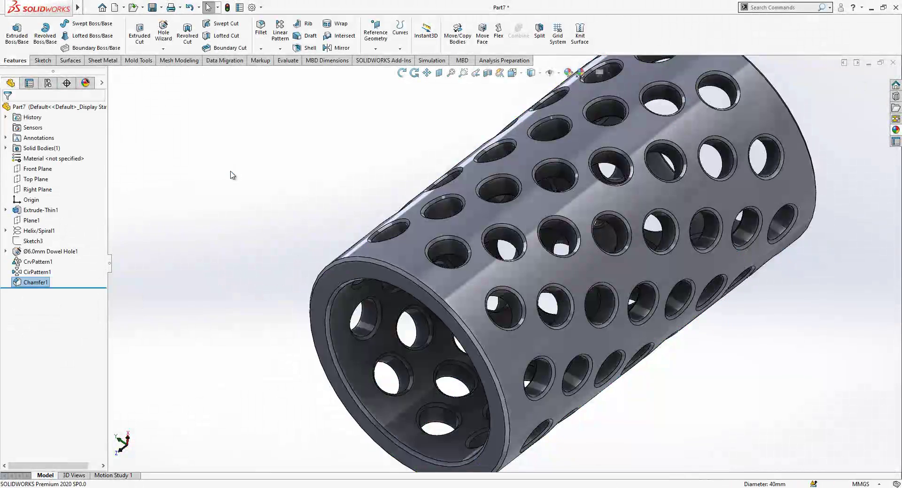
scroll(403, 296, "up", 2)
middle_click_drag(746, 242, 748, 212)
key("f")
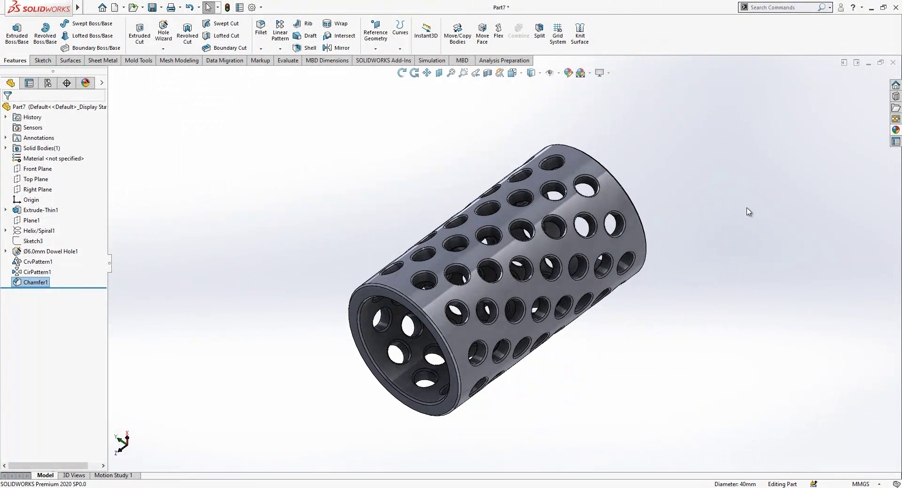